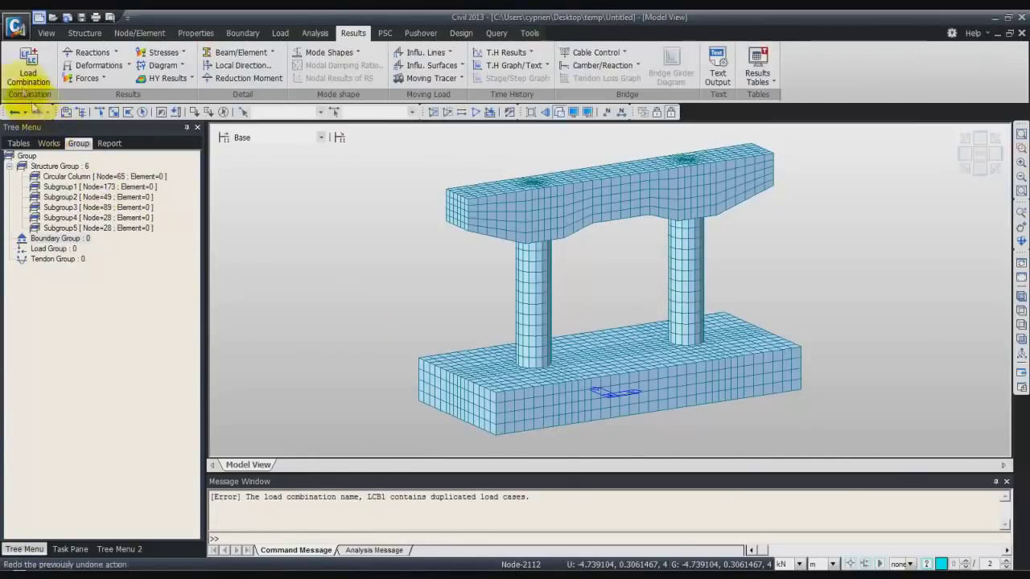
- Create a new general load combination named LCB1
click(28, 68)
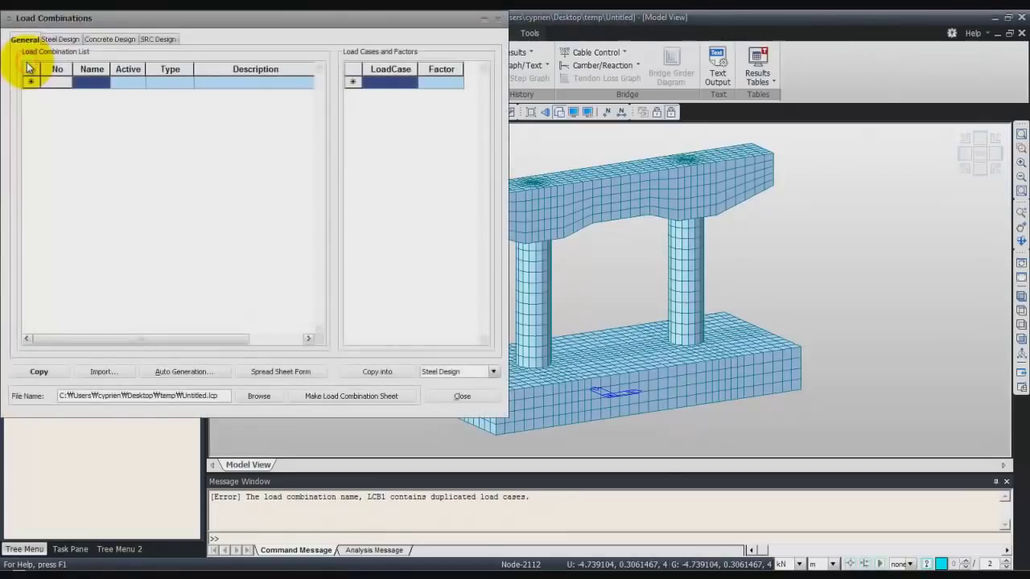
drag(273, 36, 338, 86)
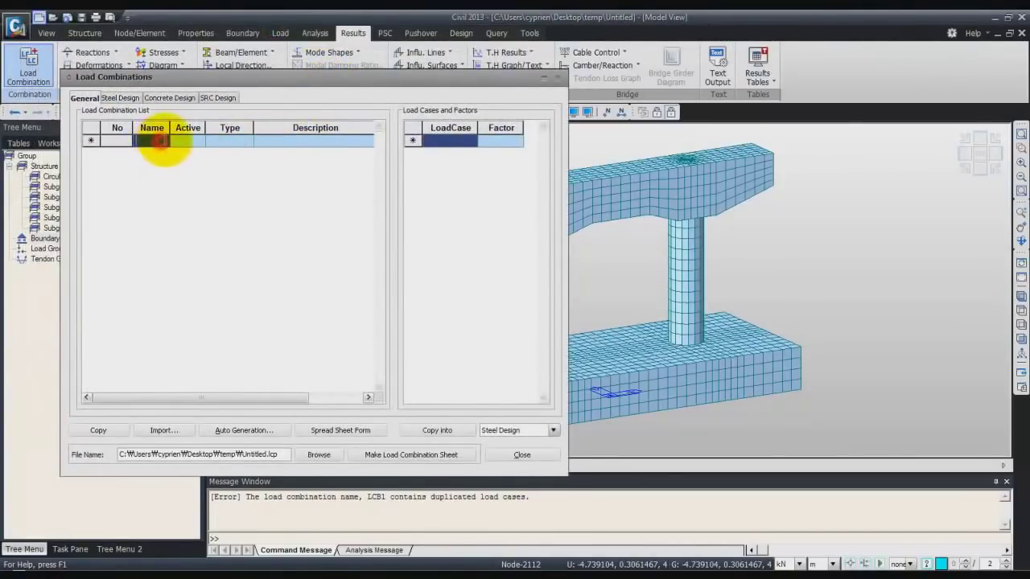
text(LCB1)
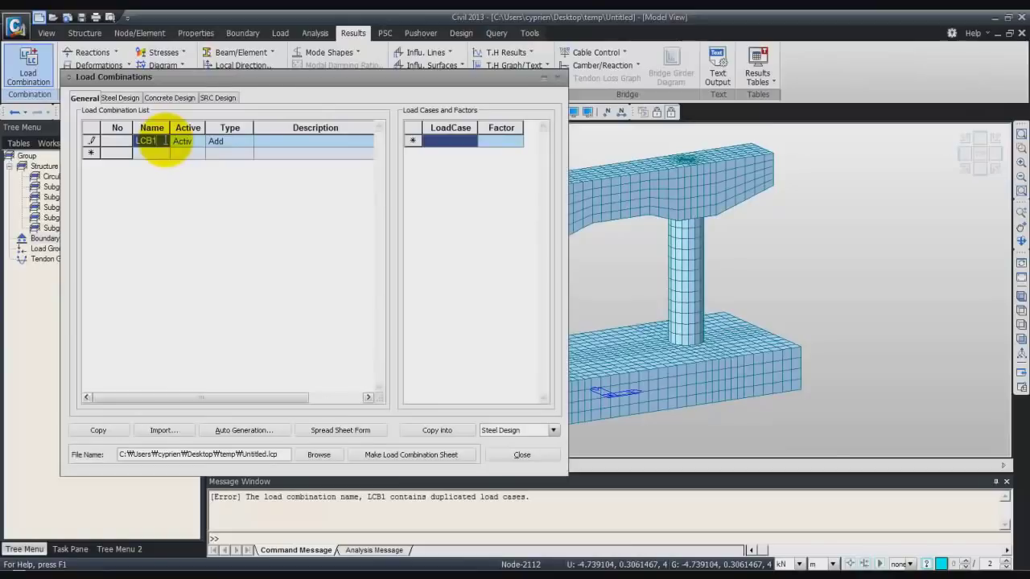
key(Return)
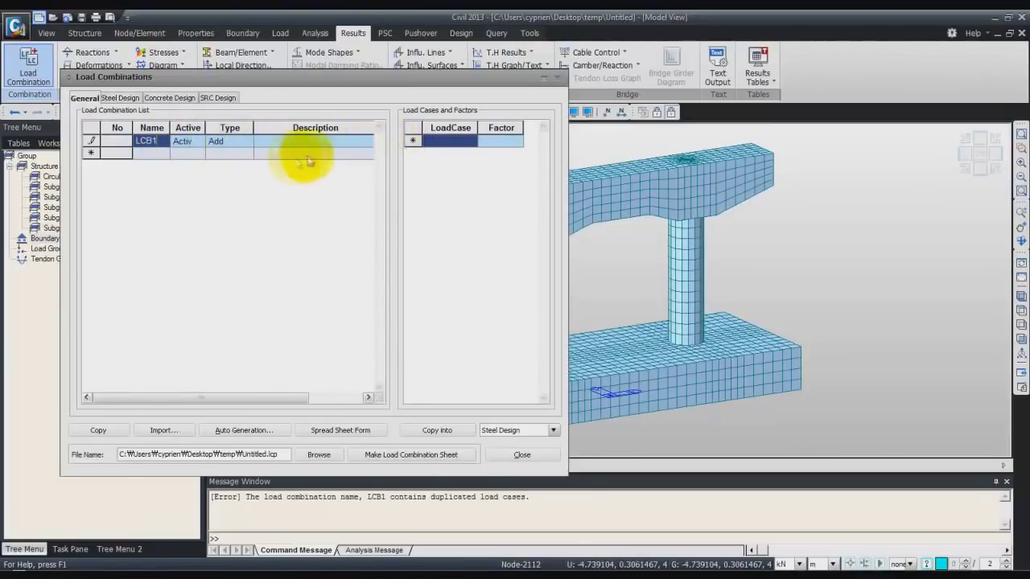
- Add the Self Weight, Vertical Load and Seismic Loading cases to LCB1, each with factor 1.0, and close the load combinations
click(472, 141)
click(470, 153)
click(471, 152)
click(467, 175)
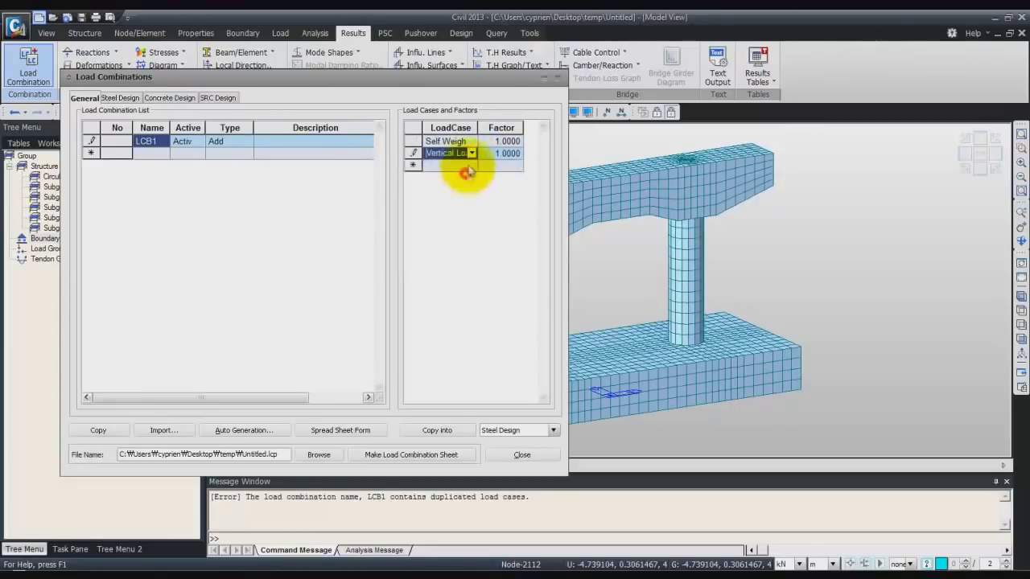
click(472, 165)
click(472, 199)
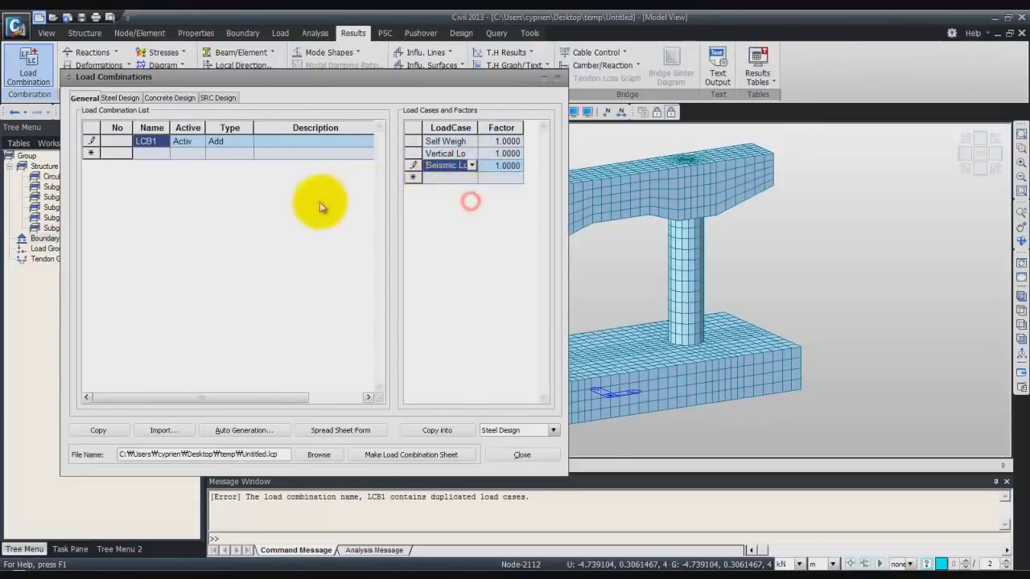
click(522, 456)
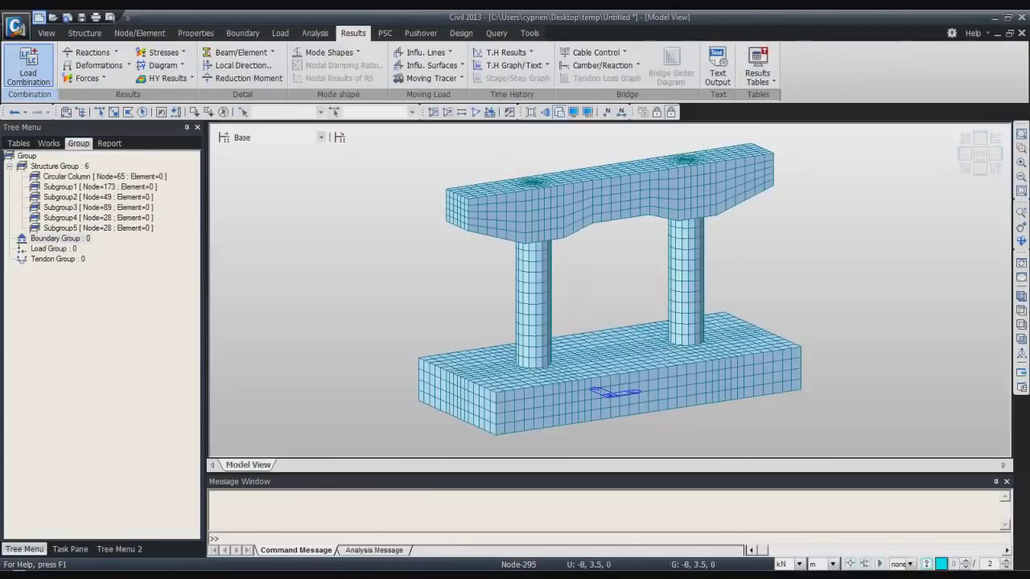
- Set up a displacement contour result for load combination LCB1
click(129, 65)
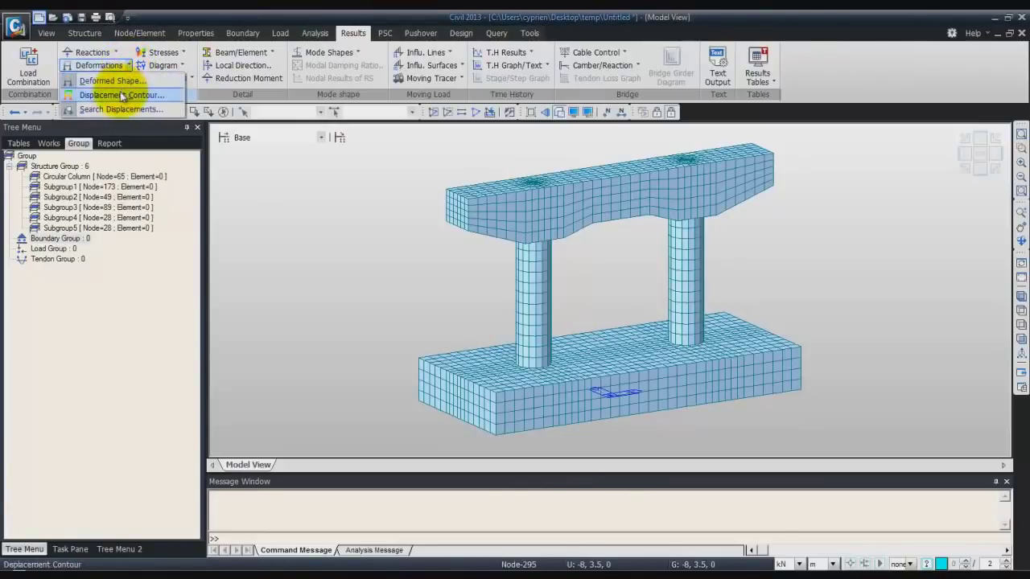
click(119, 95)
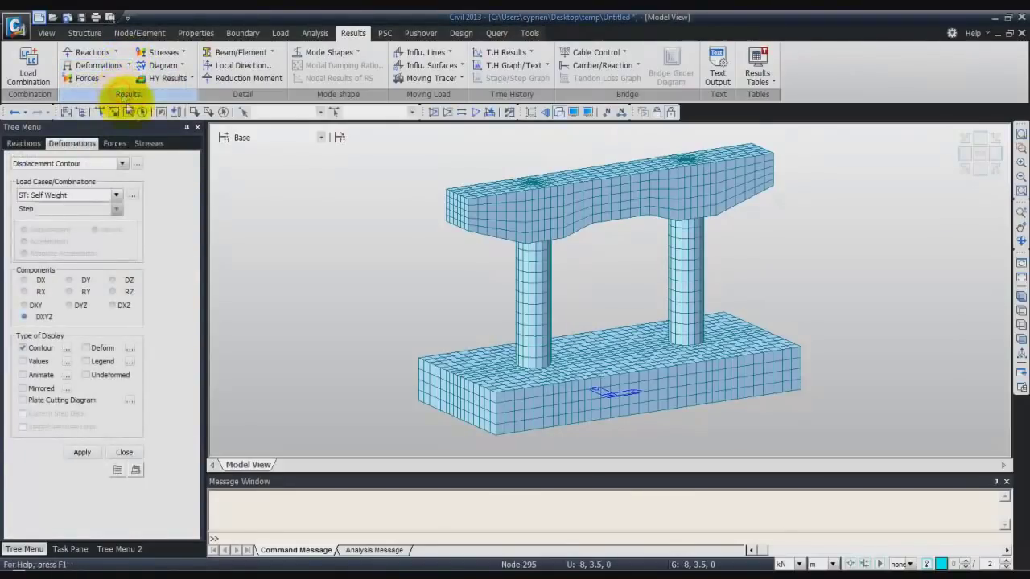
click(117, 194)
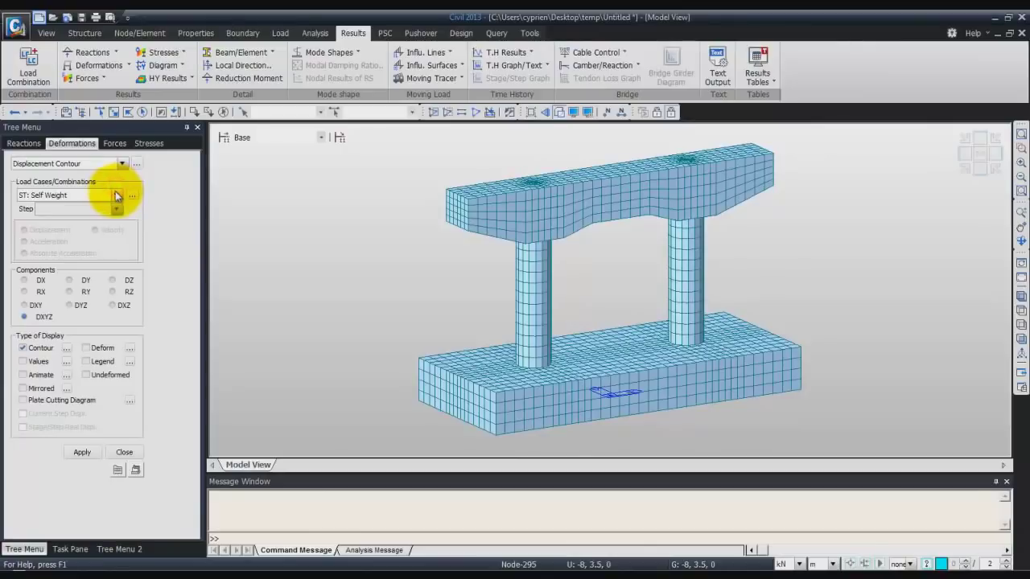
click(116, 194)
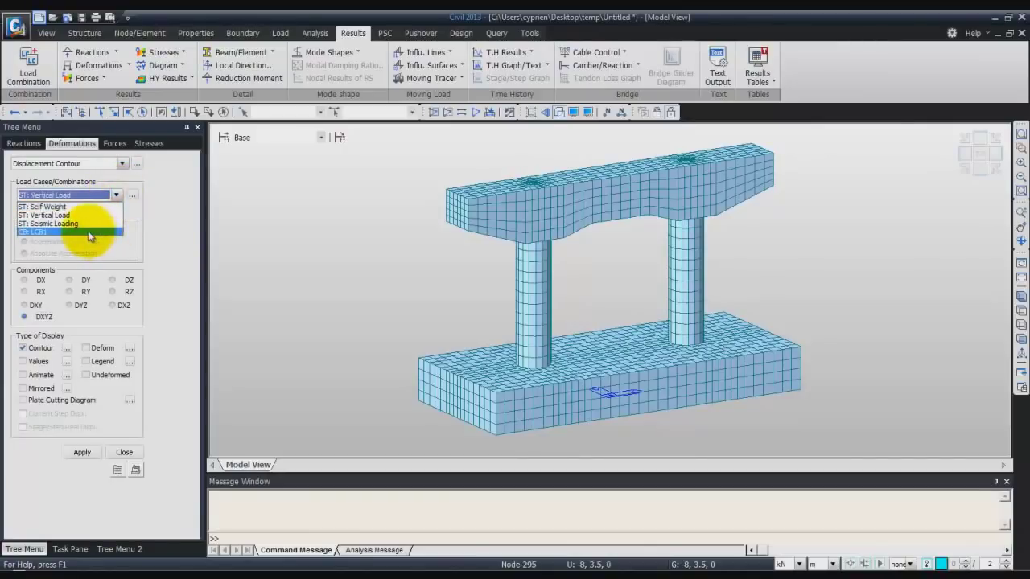
click(88, 233)
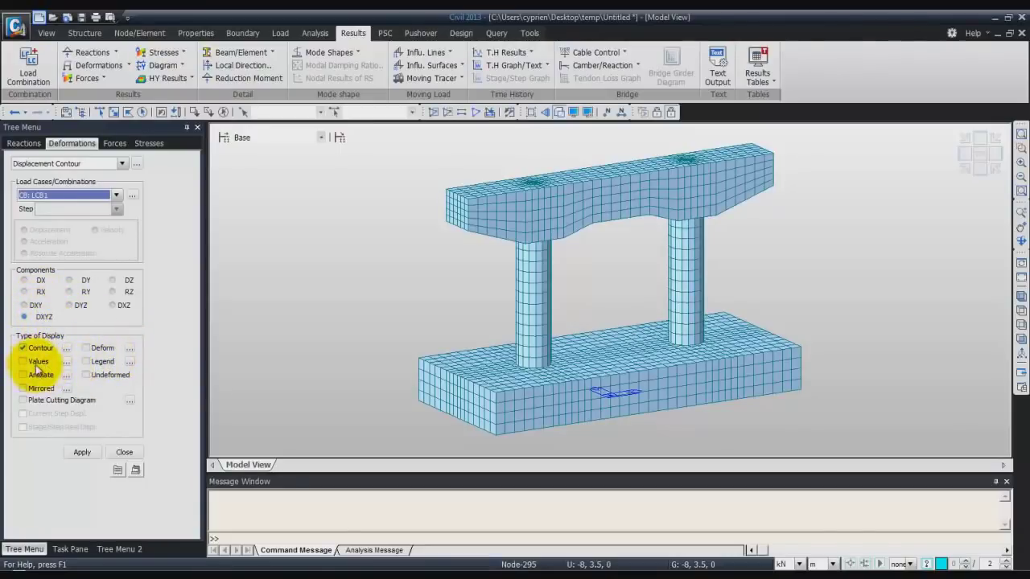
- Display the DXYZ displacement contour with deformed shape and legend, and query the displacements of a node at the pier cap's end
click(86, 349)
click(86, 362)
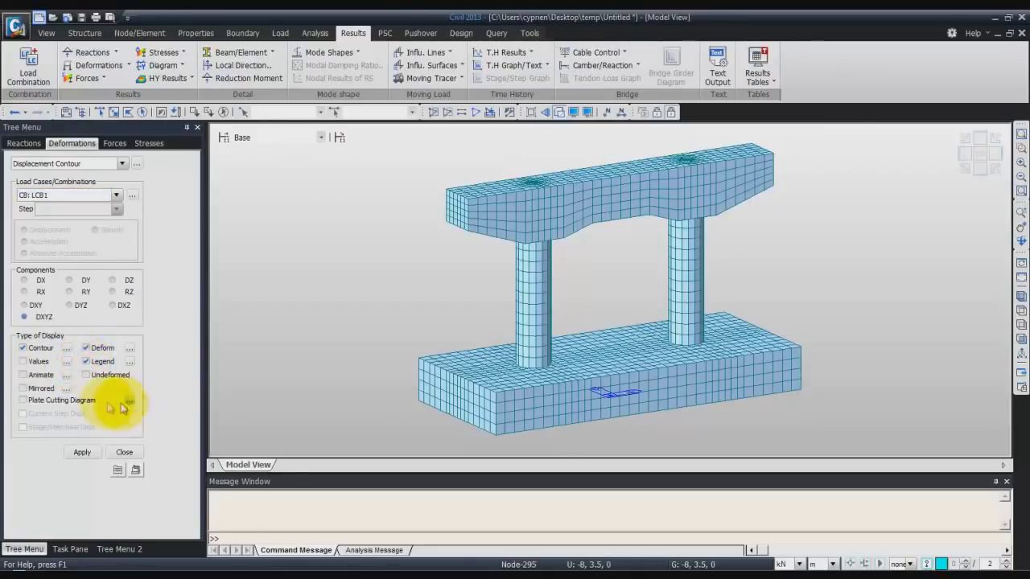
click(88, 454)
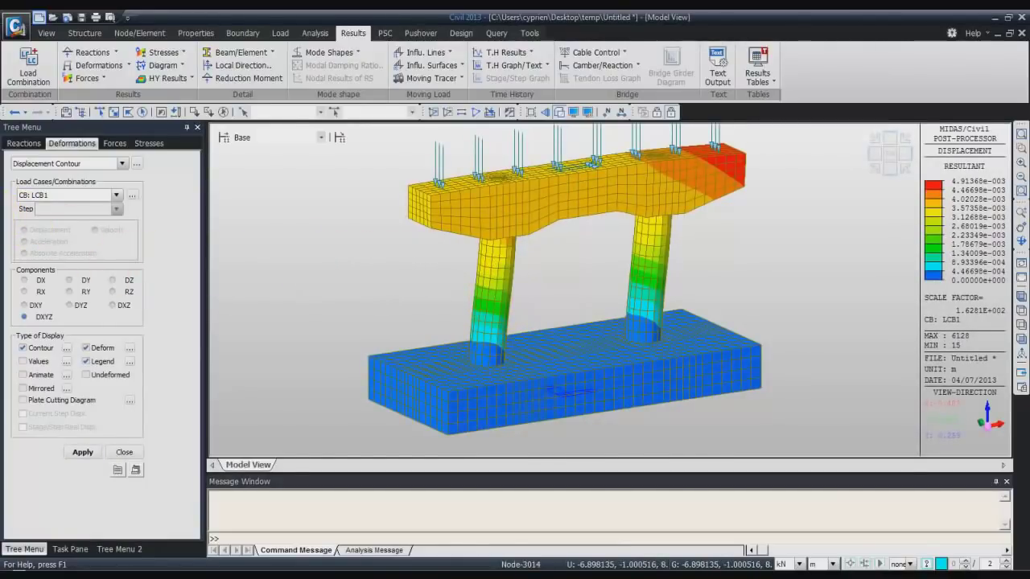
ctrl+middle_drag(430, 258, 396, 256)
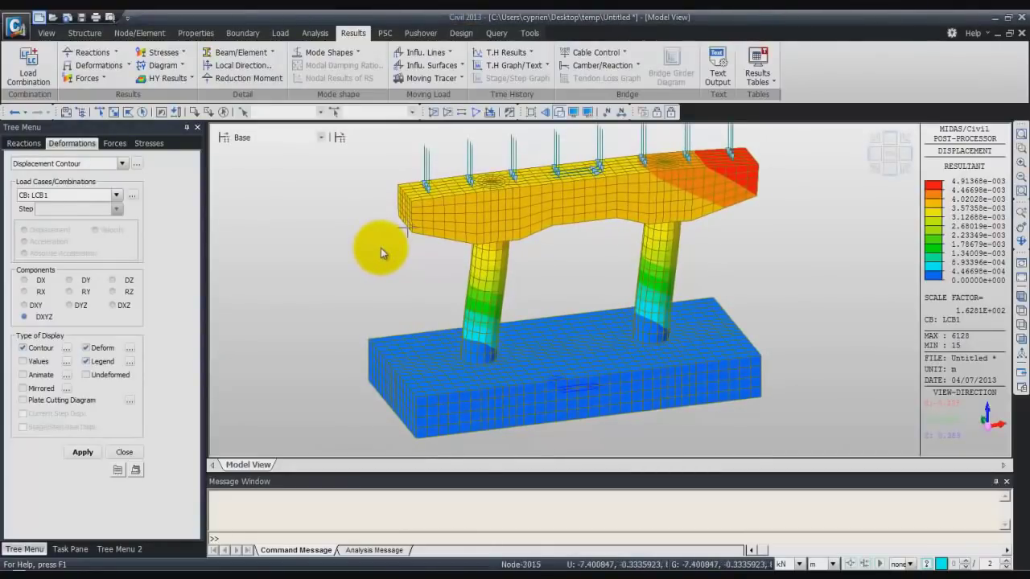
mouse_move(381, 248)
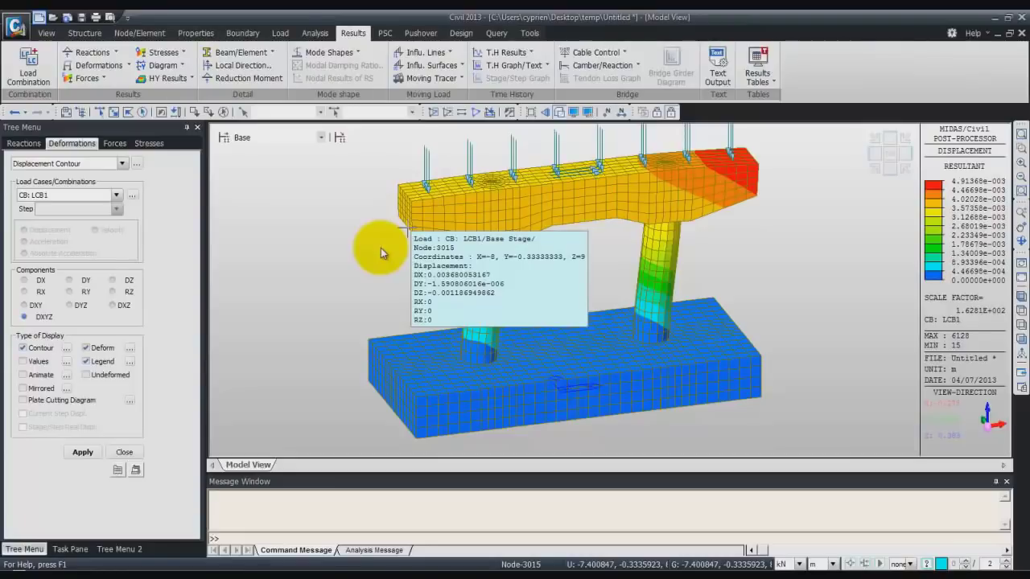
- Display the solid stress contour of the Sig-pmax component for LCB1 and examine the stresses around the columns
click(182, 53)
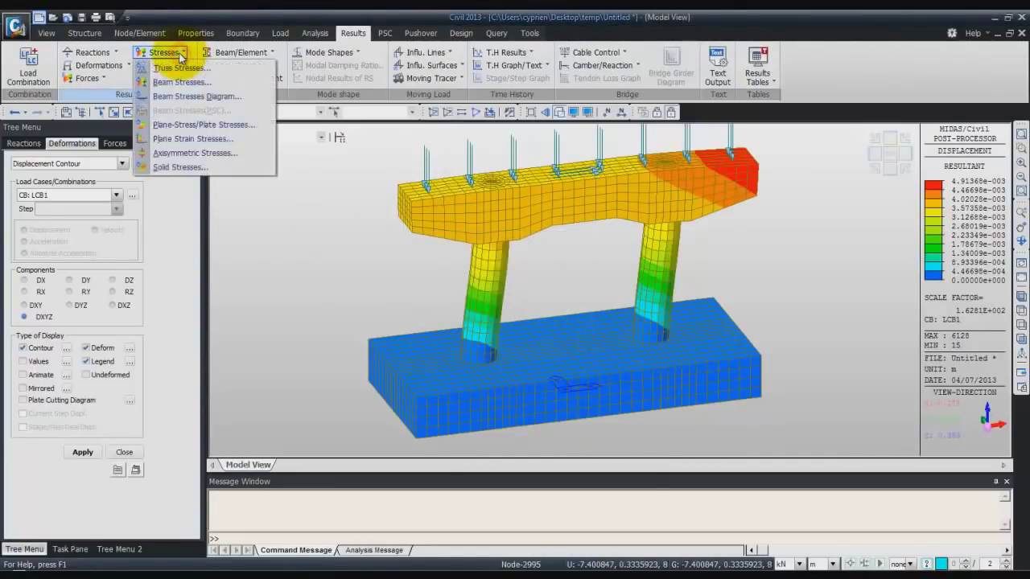
click(181, 168)
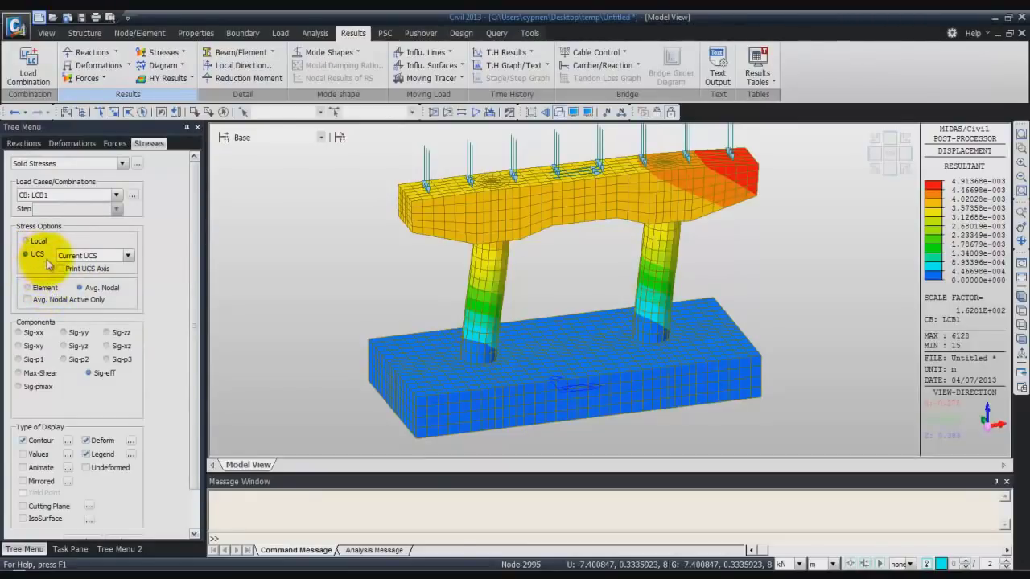
drag(191, 319, 195, 358)
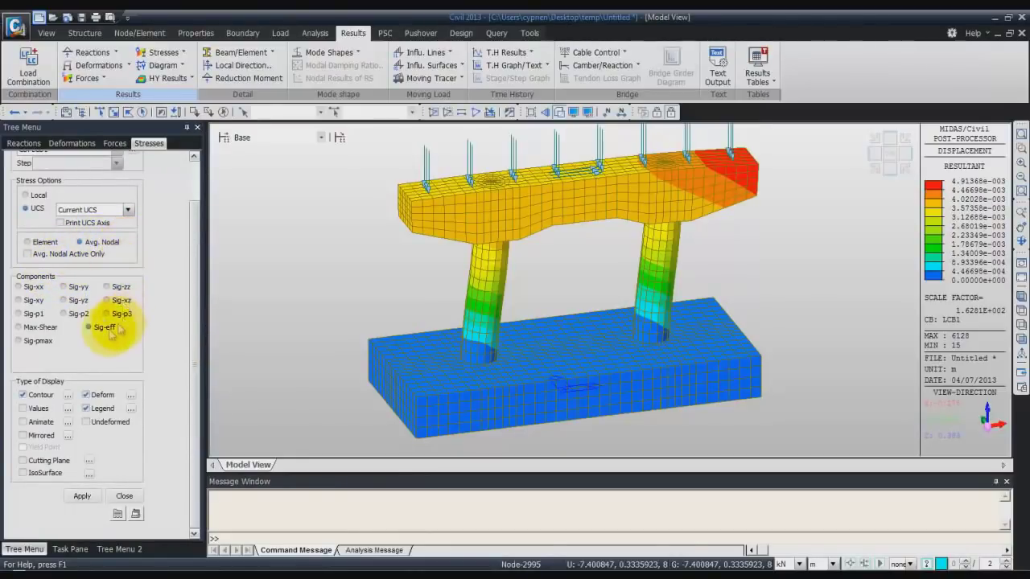
click(19, 341)
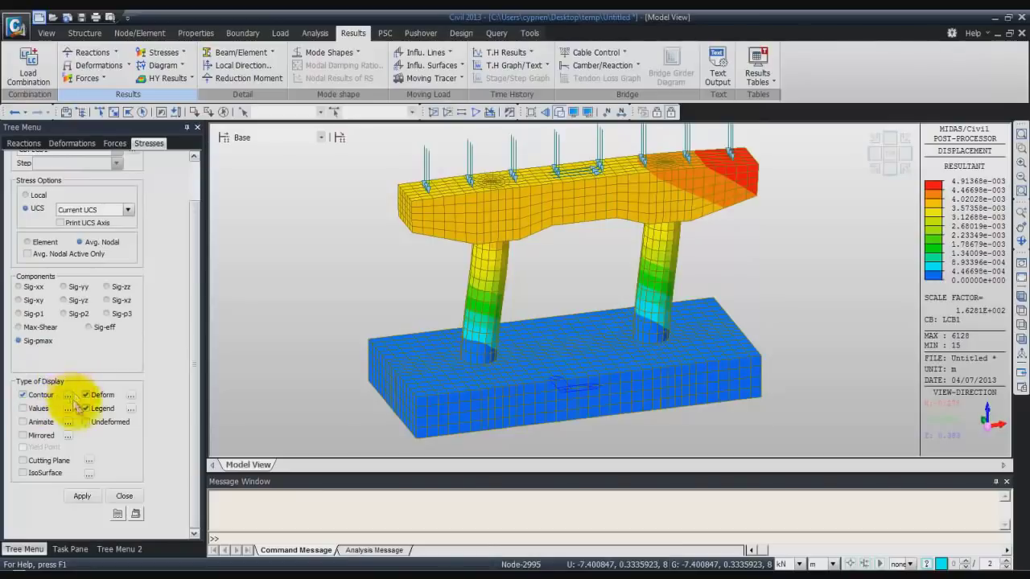
click(83, 496)
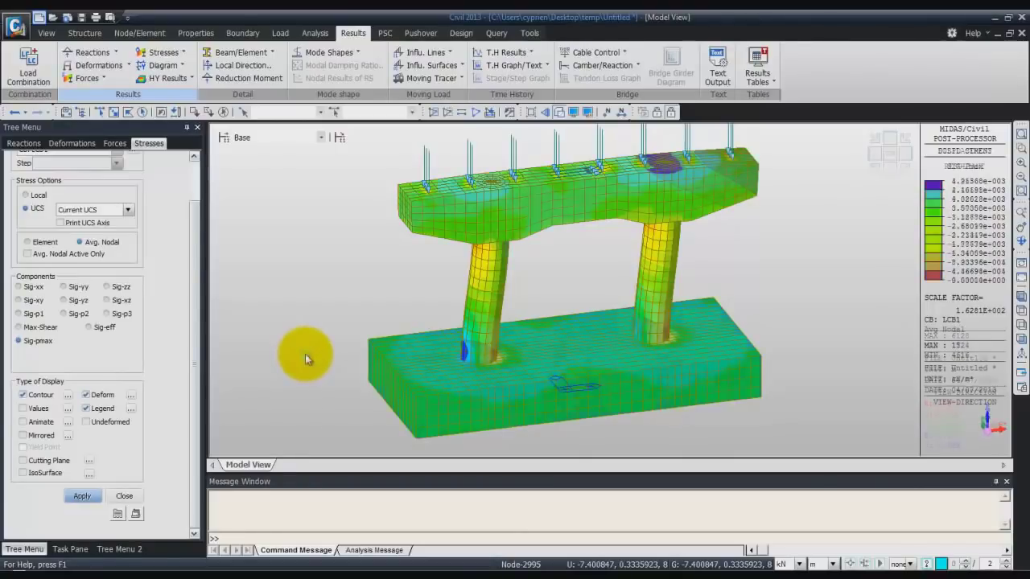
ctrl+middle_drag(396, 252, 476, 252)
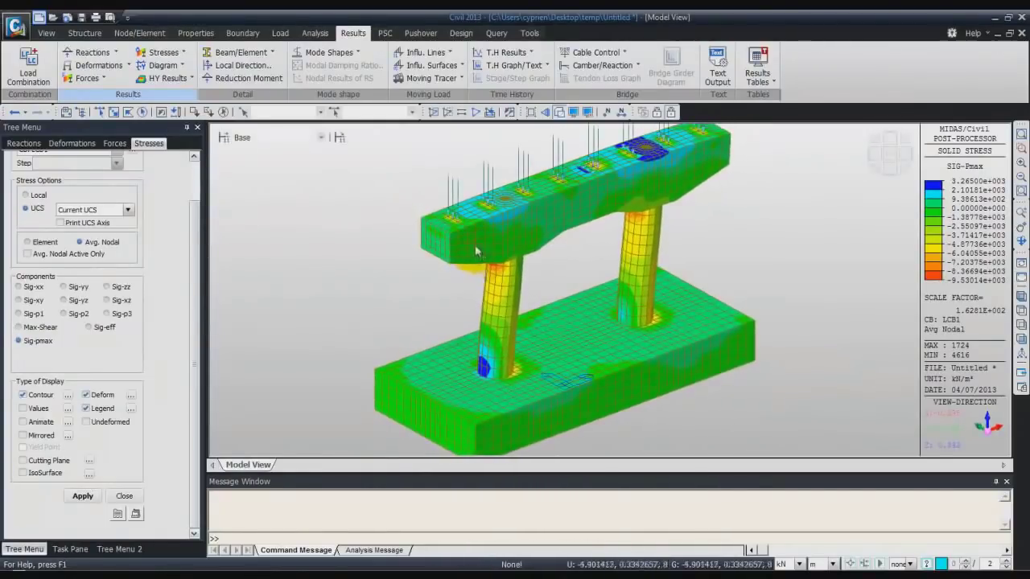
mouse_move(477, 238)
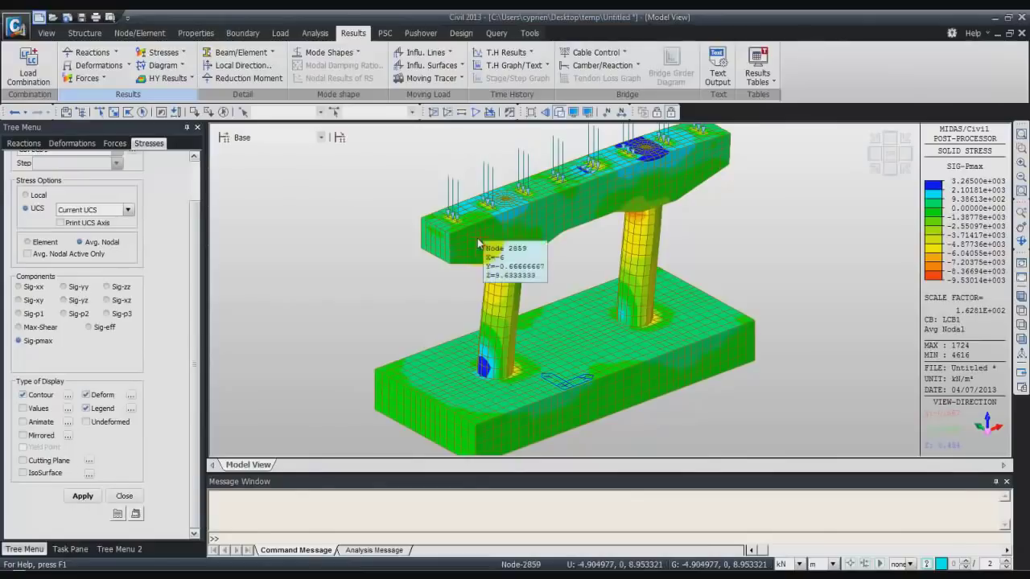
ctrl+middle_drag(477, 238, 493, 286)
scroll(563, 274, up, 5)
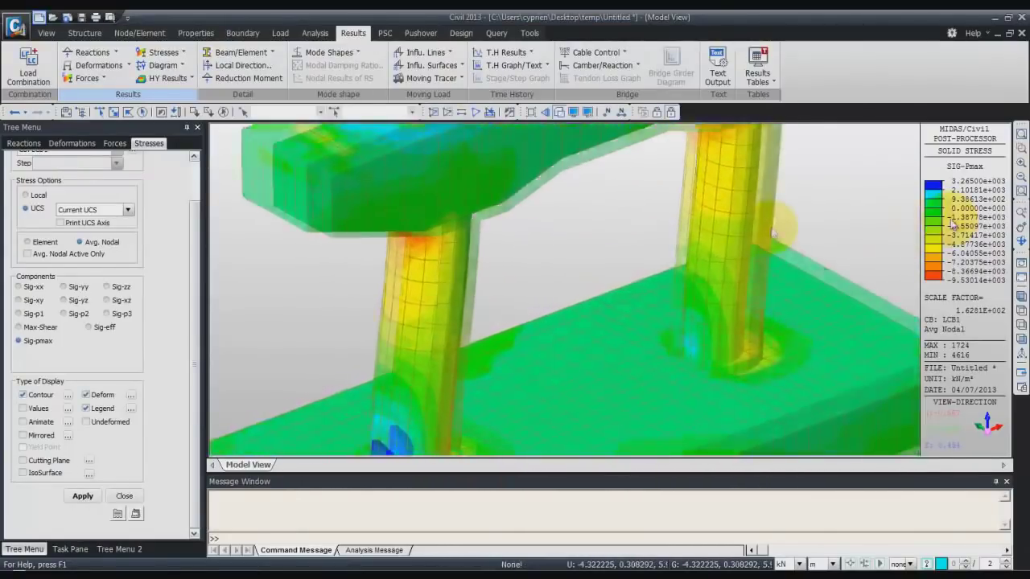
scroll(817, 230, down, 2)
ctrl+middle_drag(478, 368, 486, 334)
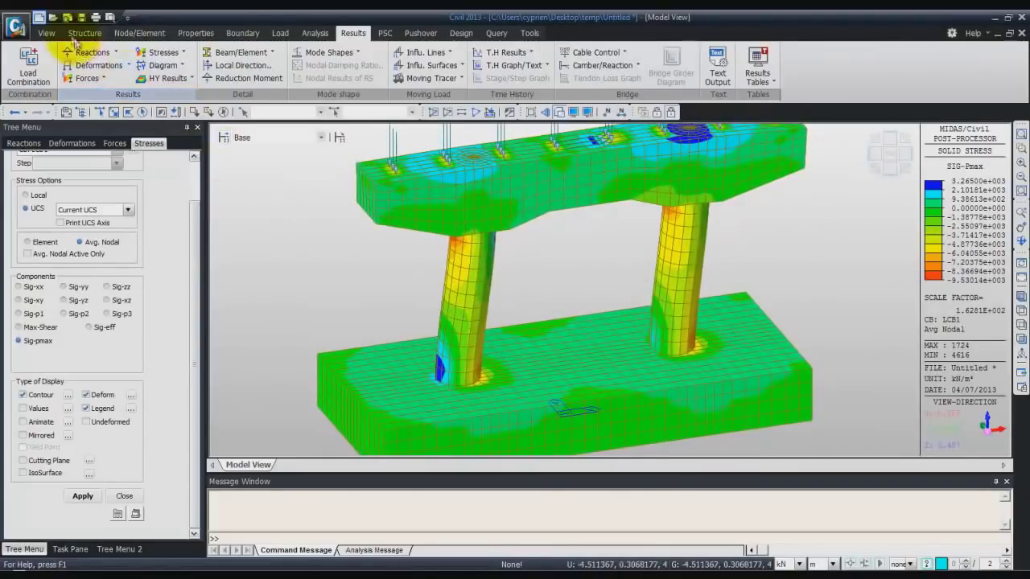
- Inspect the stress contour in the rendered view from several directions and return to the normal model view
click(47, 33)
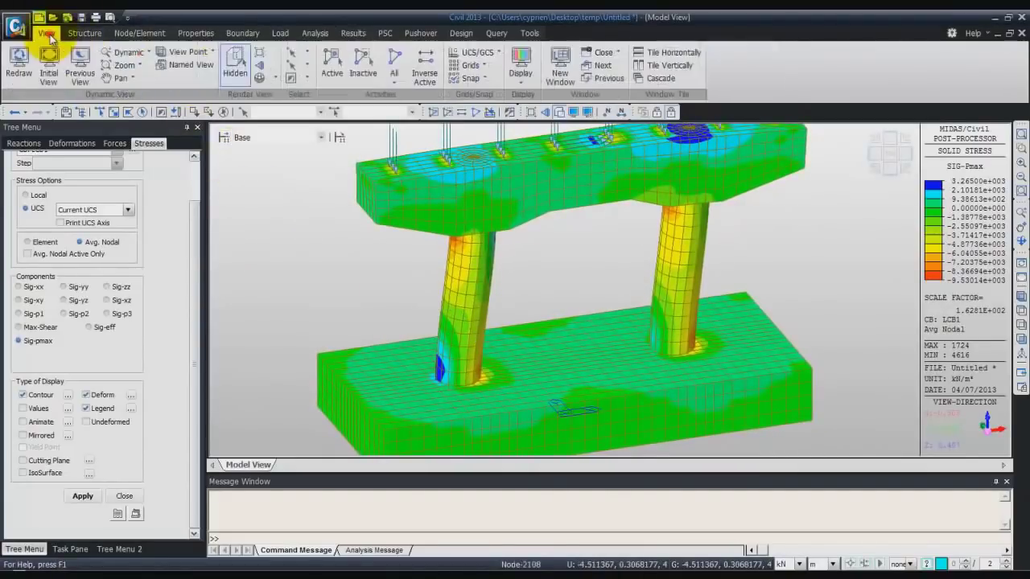
click(261, 77)
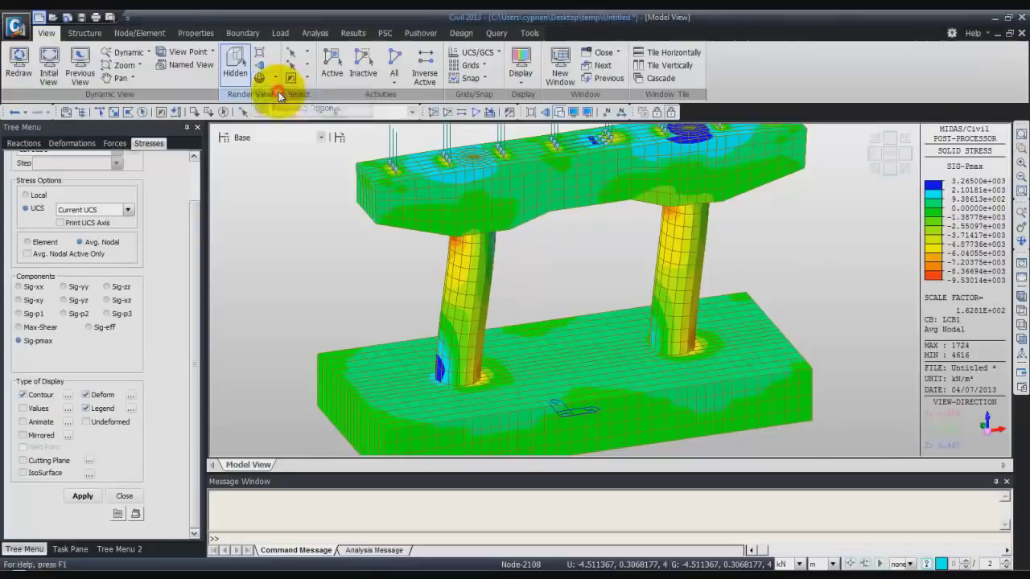
click(280, 96)
drag(724, 213, 608, 383)
drag(632, 333, 562, 325)
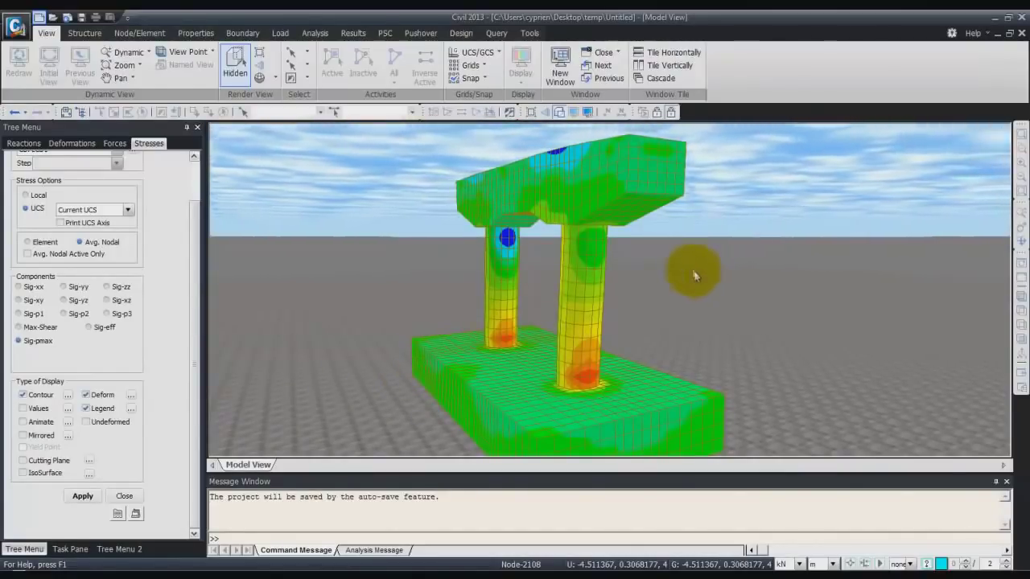
mouse_move(660, 345)
mouse_down()
mouse_move(663, 358)
mouse_move(660, 348)
mouse_up()
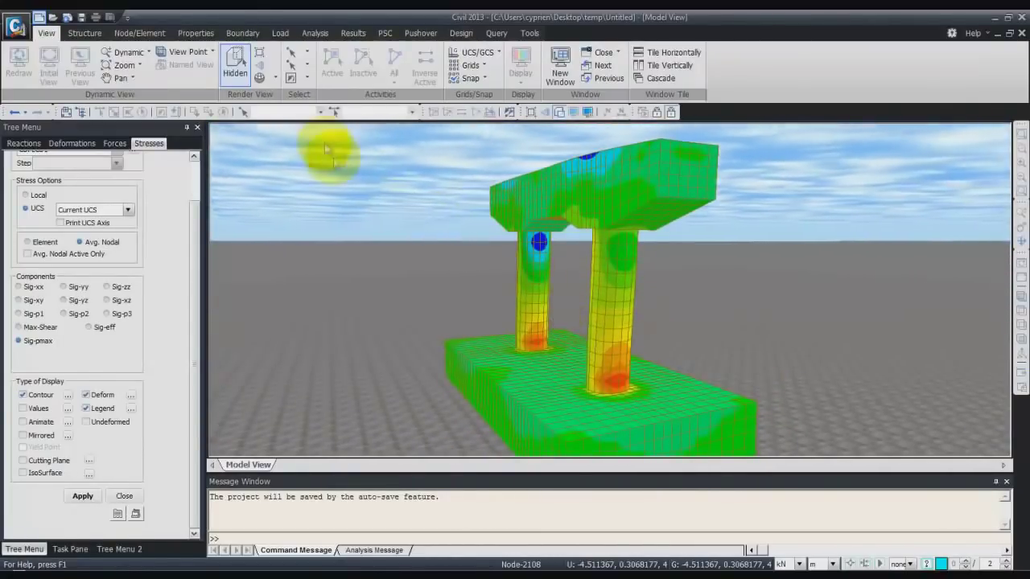
click(274, 78)
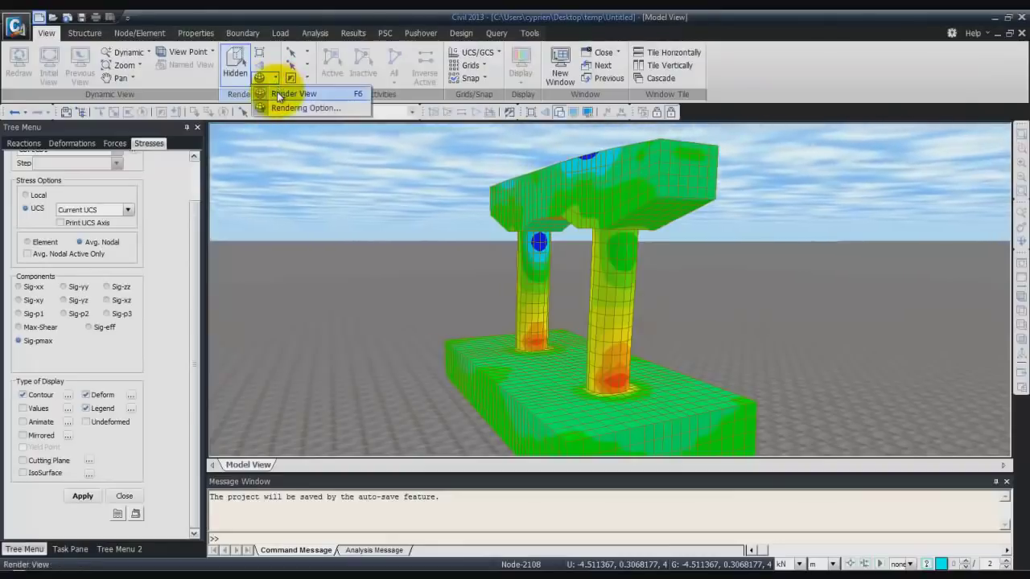
click(282, 94)
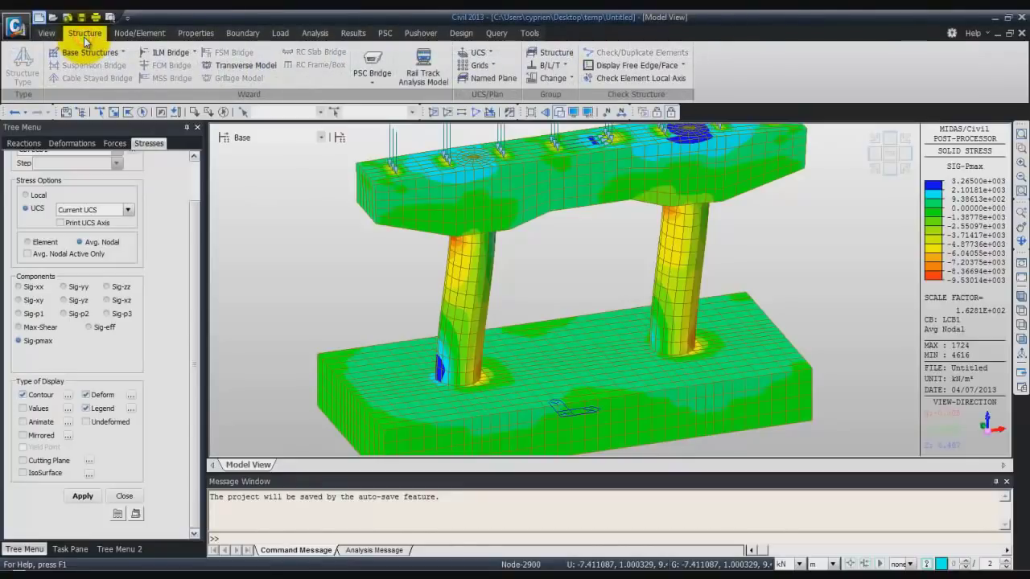
- Define a named plane called plane1 as a Y-Z plane at X position -4 m
click(488, 81)
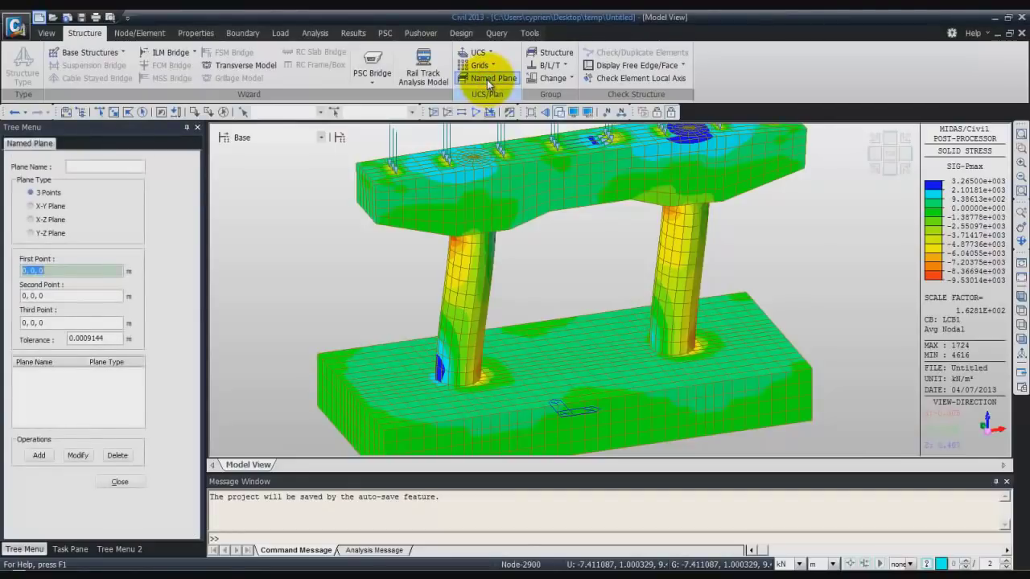
click(494, 166)
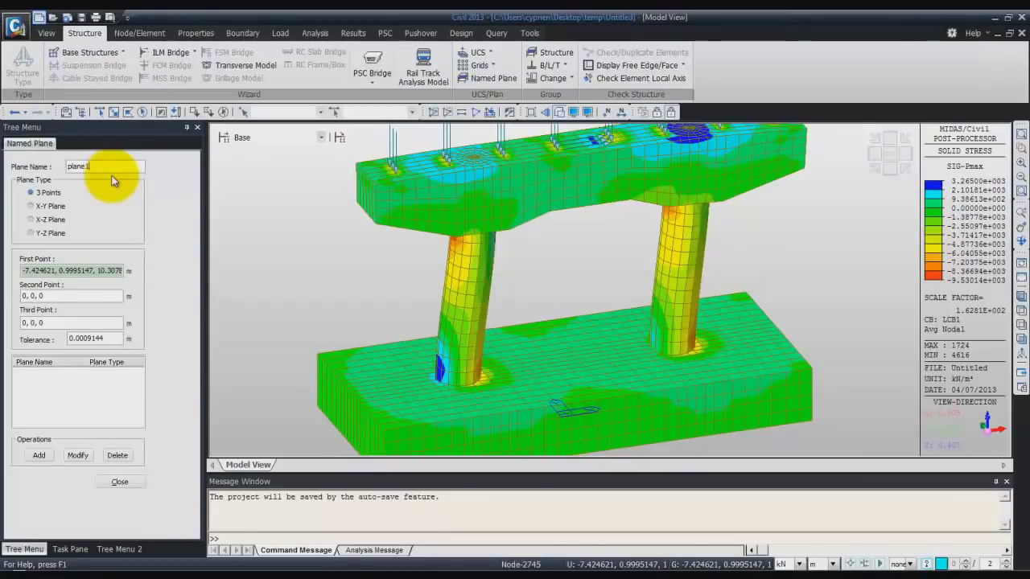
click(33, 233)
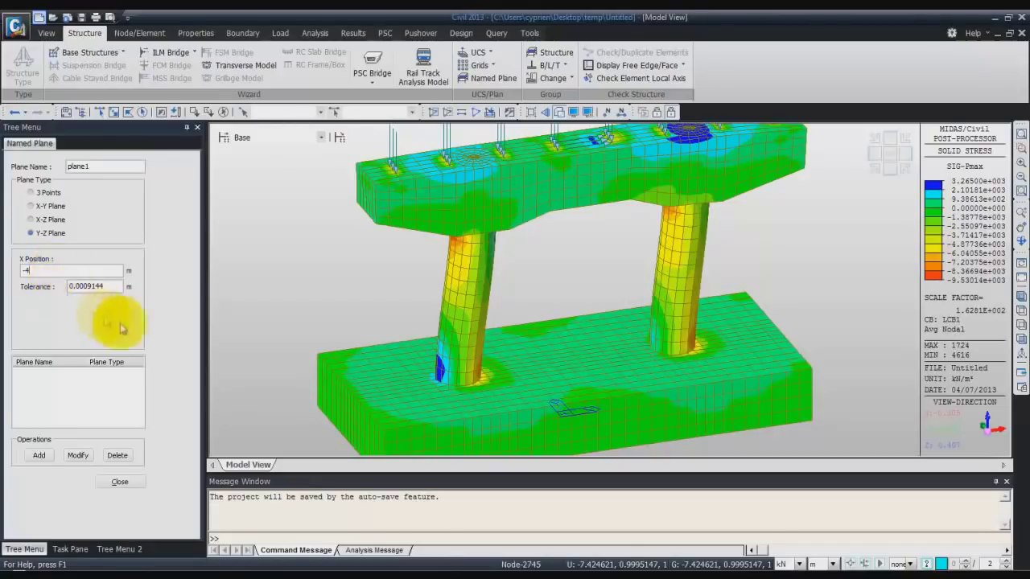
click(85, 288)
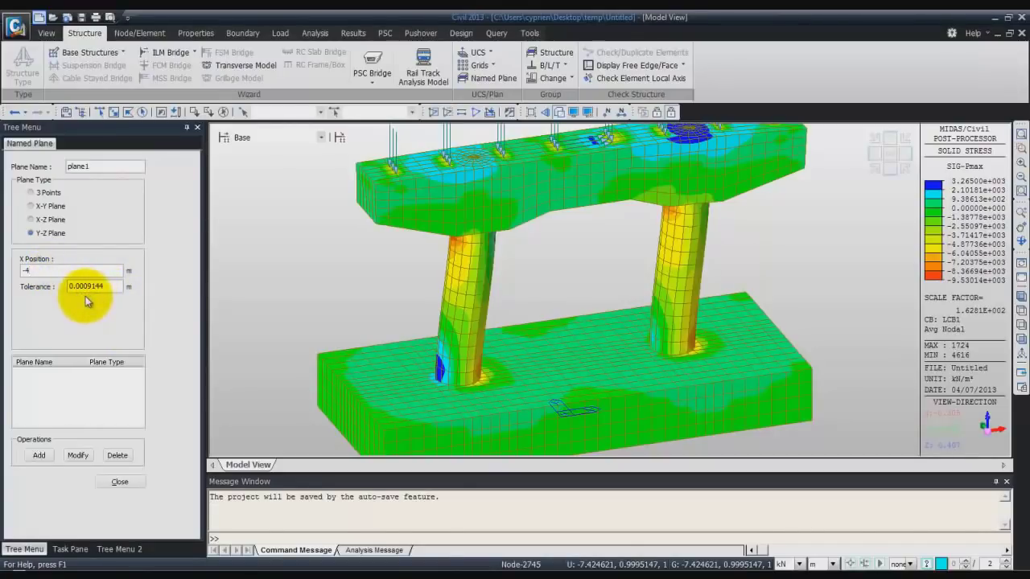
click(40, 456)
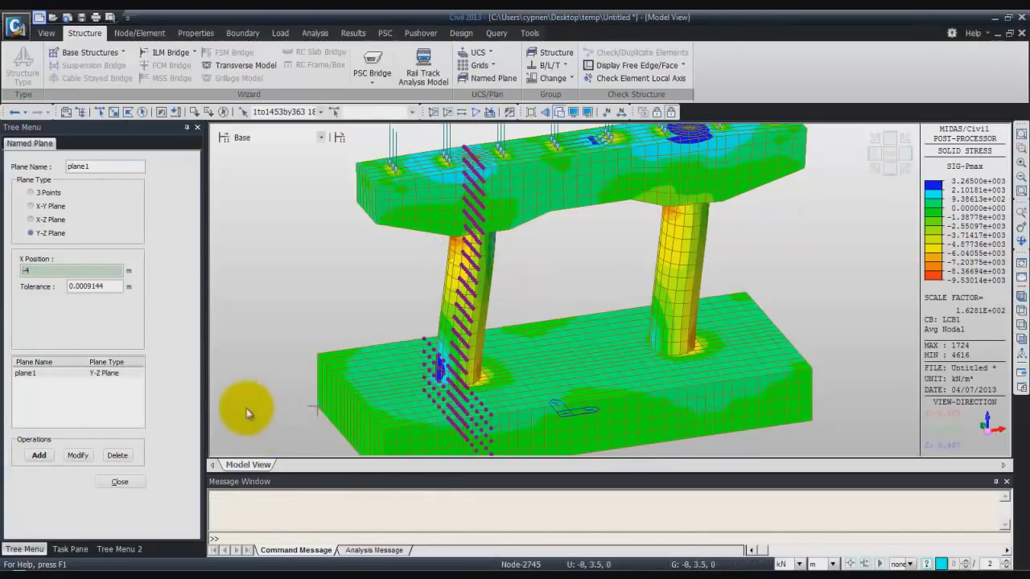
click(129, 482)
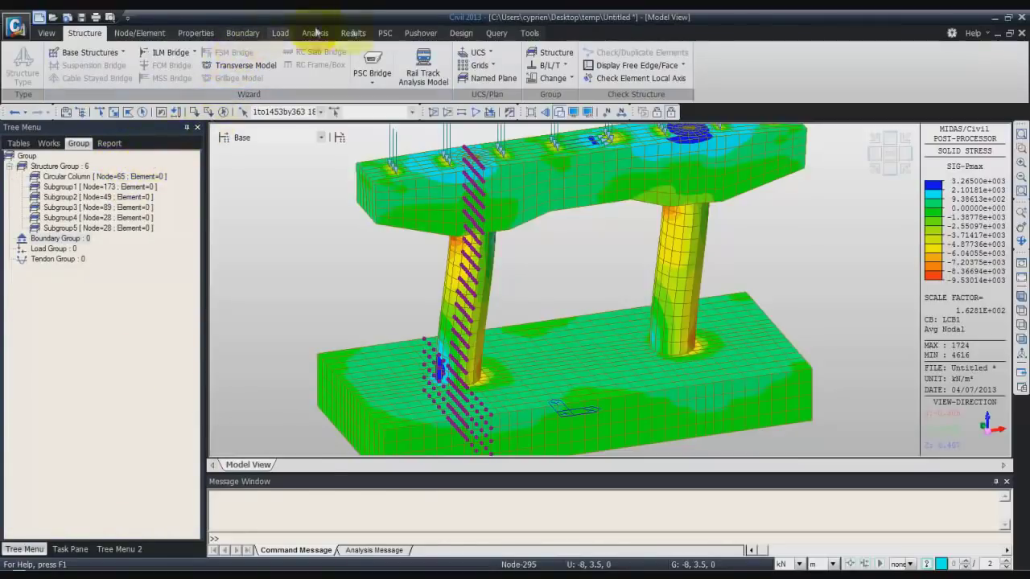
- Display the Sig-pmax solid stress contour for LCB1 on cutting plane plane1 and view the cut at an angle
click(350, 33)
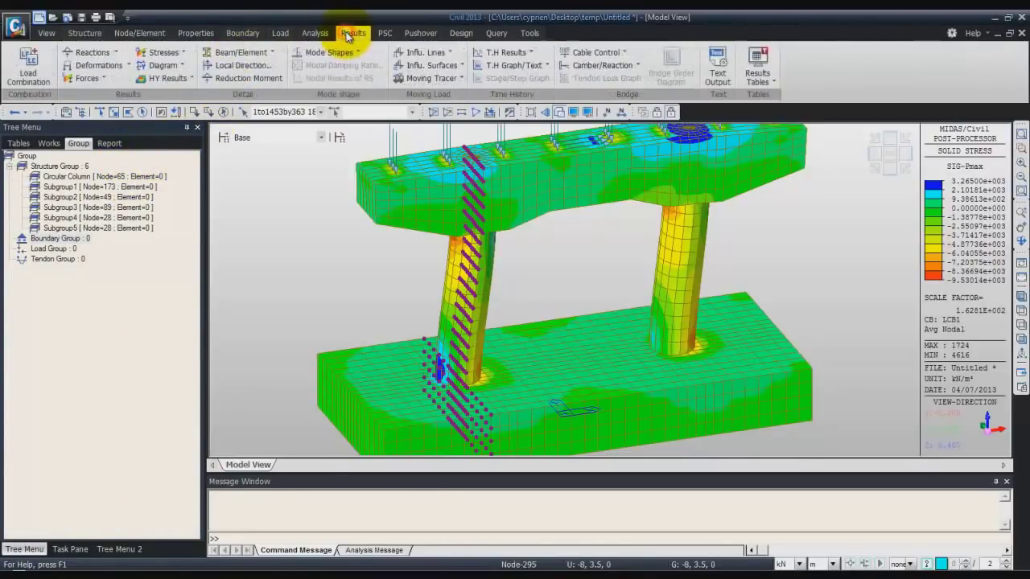
click(182, 53)
click(180, 166)
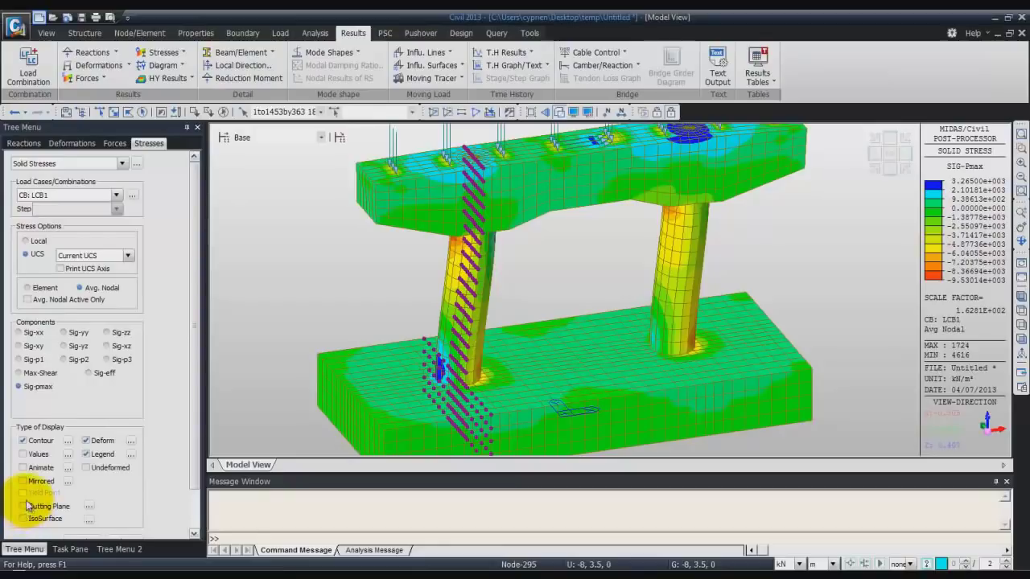
click(23, 507)
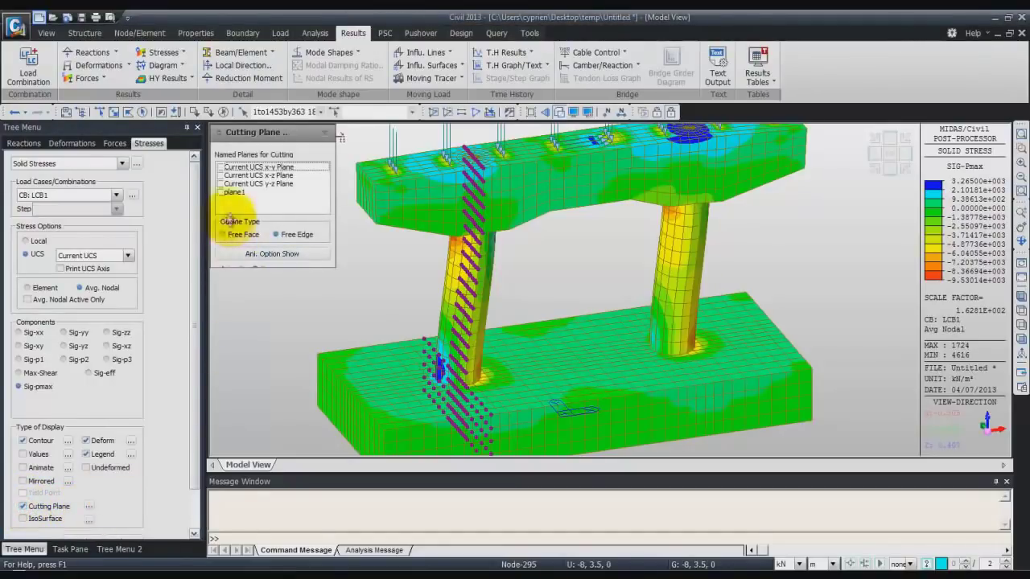
click(226, 193)
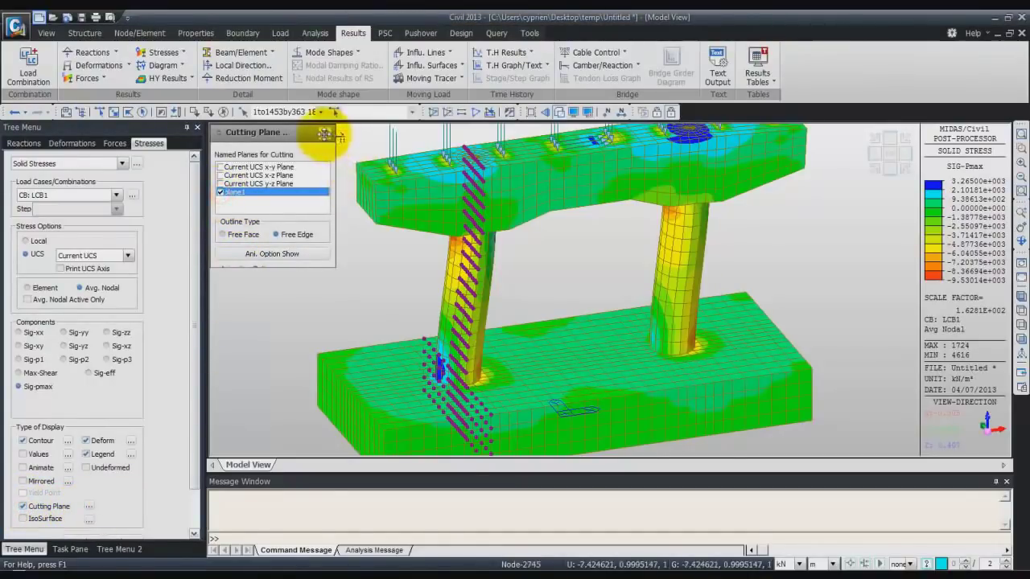
click(325, 133)
scroll(196, 457, down, 2)
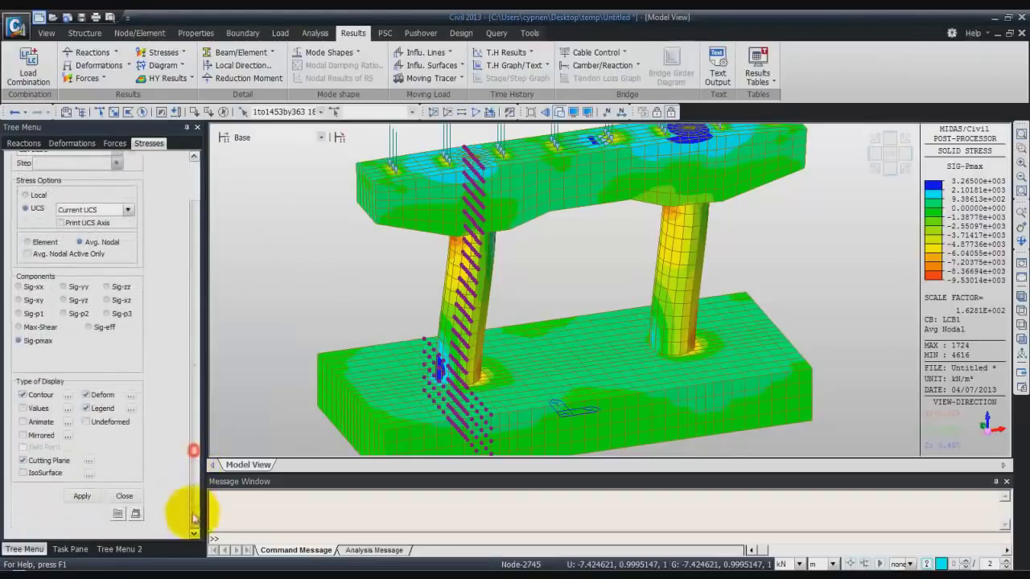
click(82, 498)
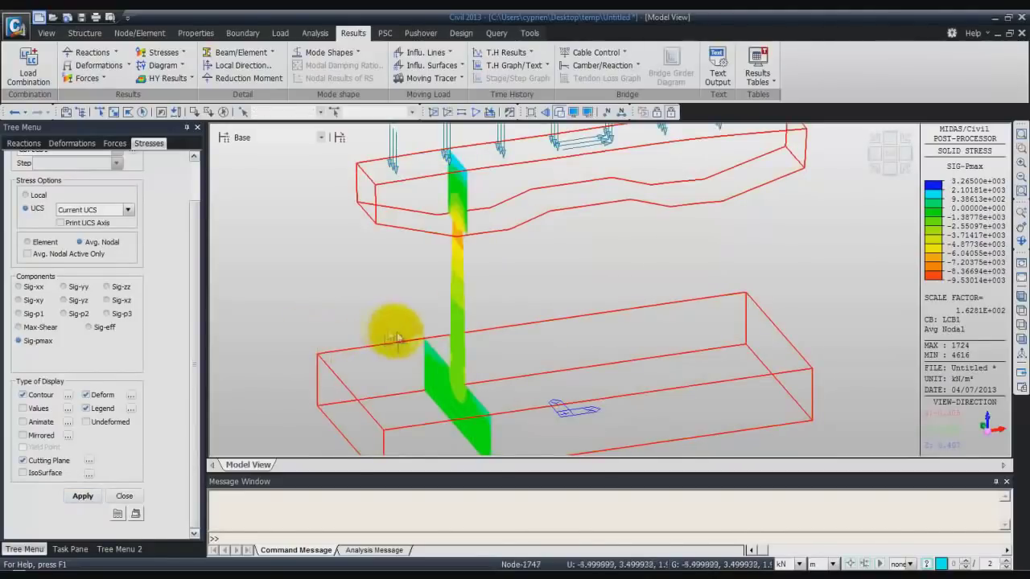
middle_drag(426, 333, 503, 307)
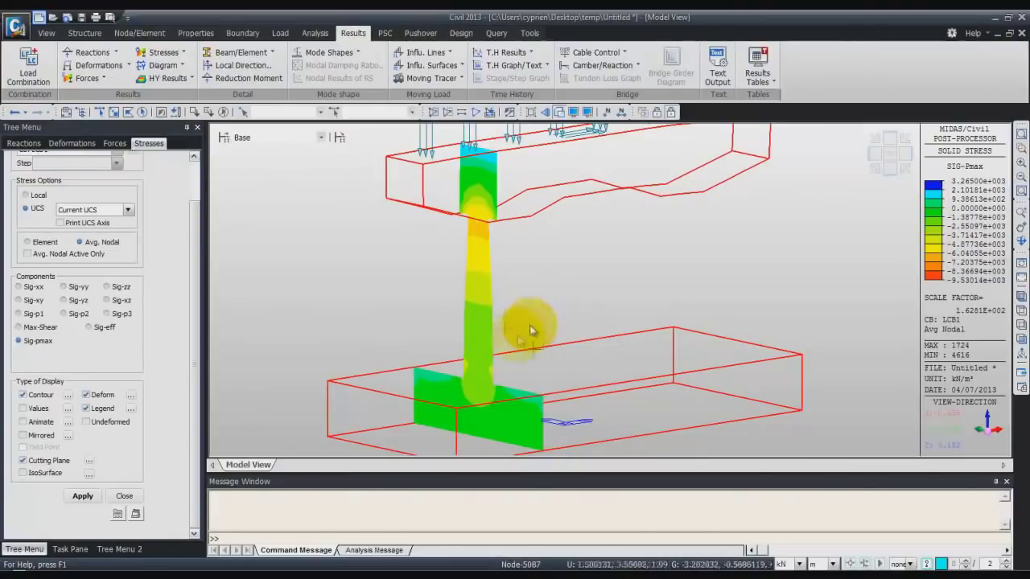
- Add the current UCS x-z plane to the cutting planes and display the stress contour without the deformed shape
click(90, 464)
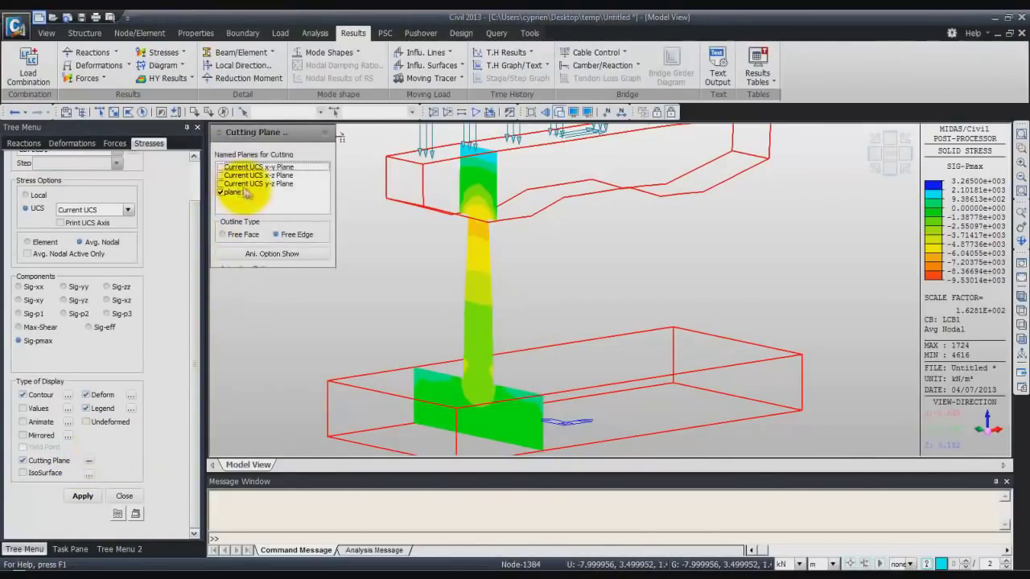
click(220, 175)
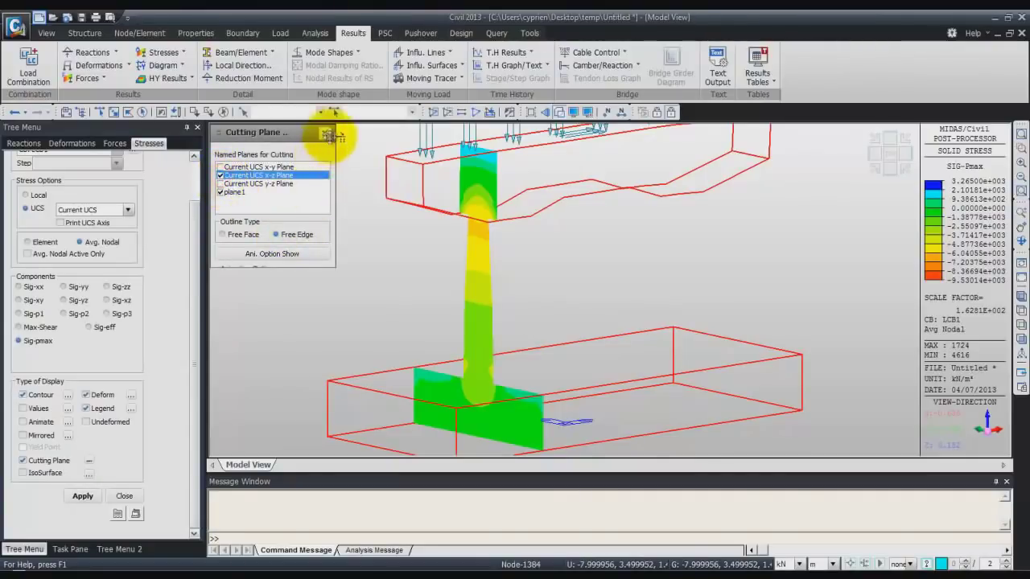
click(82, 496)
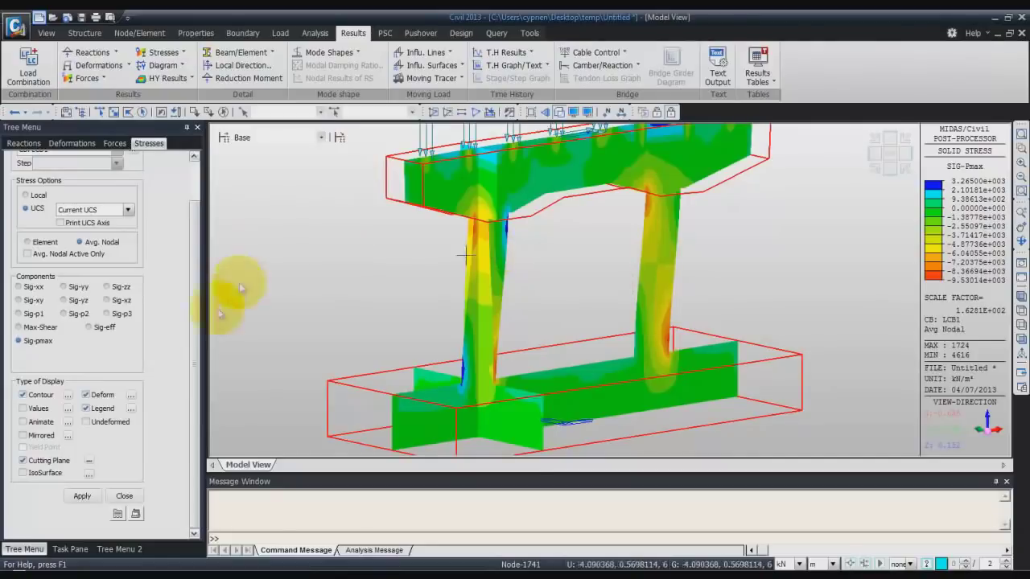
click(87, 395)
click(82, 496)
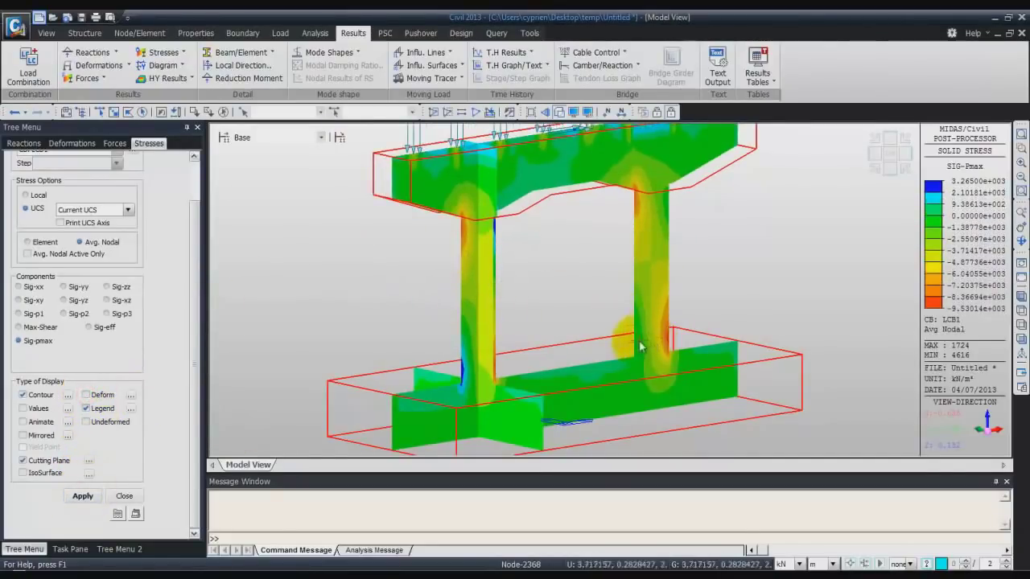
ctrl+middle_drag(678, 322, 651, 351)
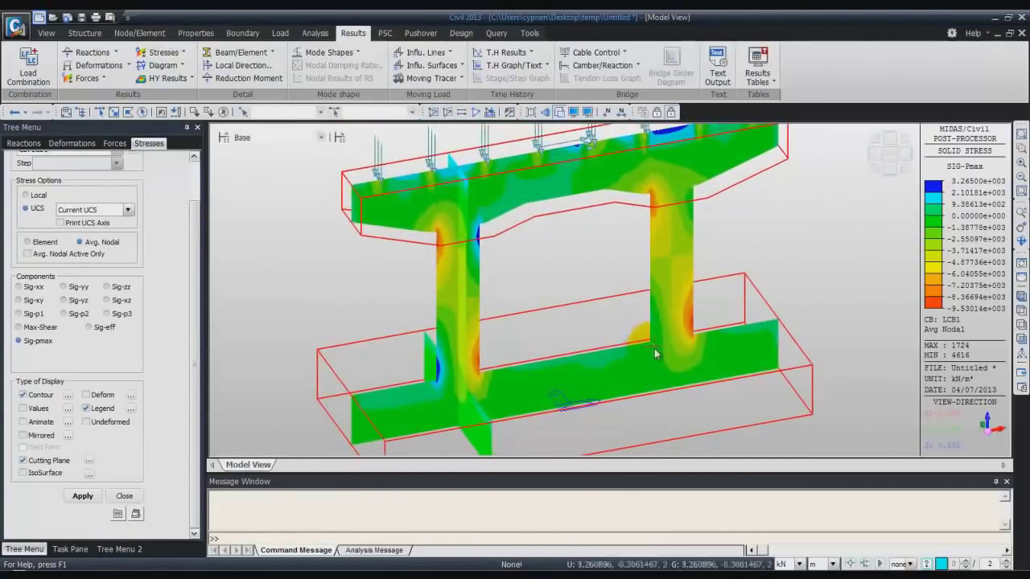
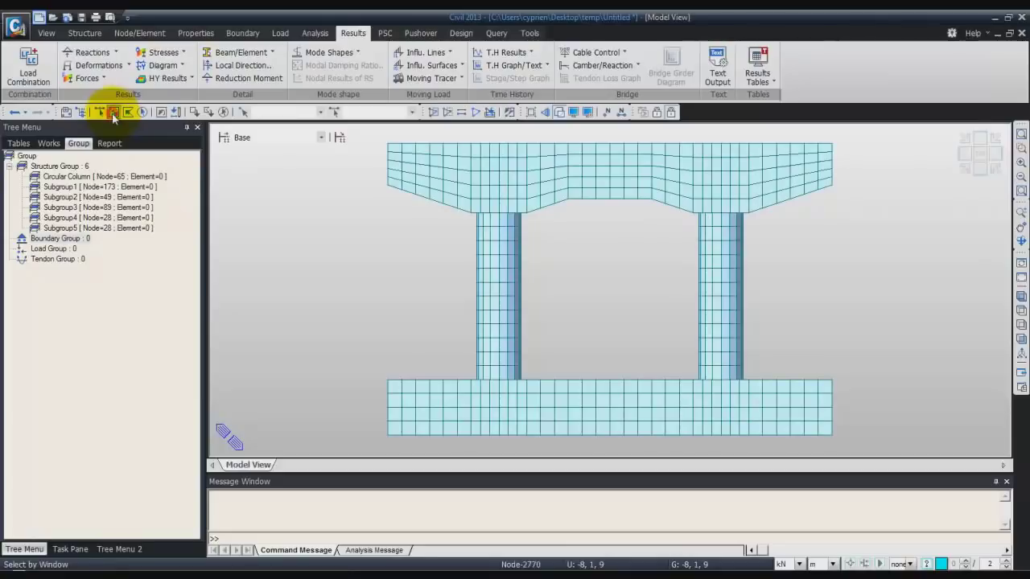
- Activate only the topmost layer of elements of the right-hand column and show it in an isometric view
drag(690, 227, 751, 210)
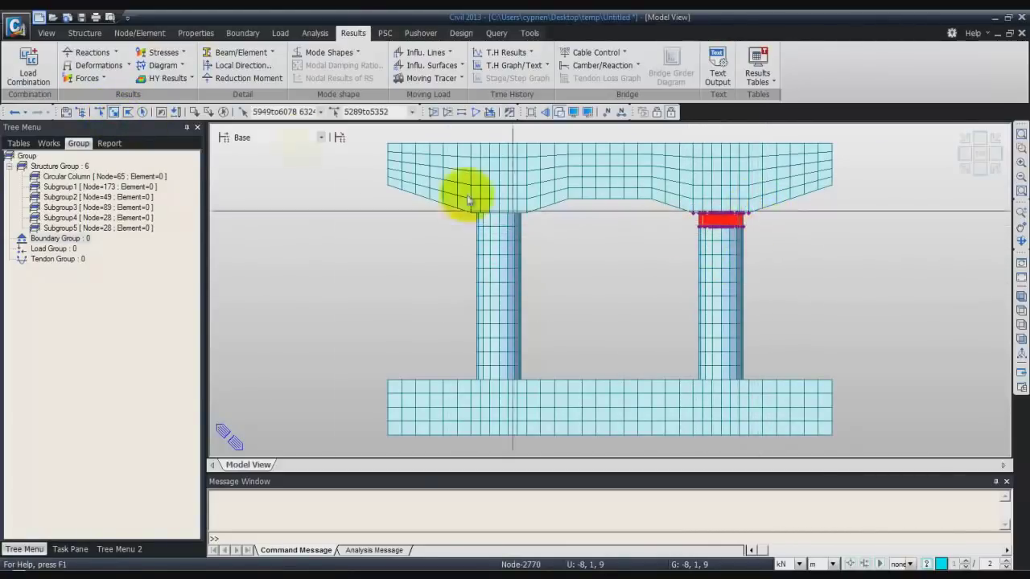
click(46, 33)
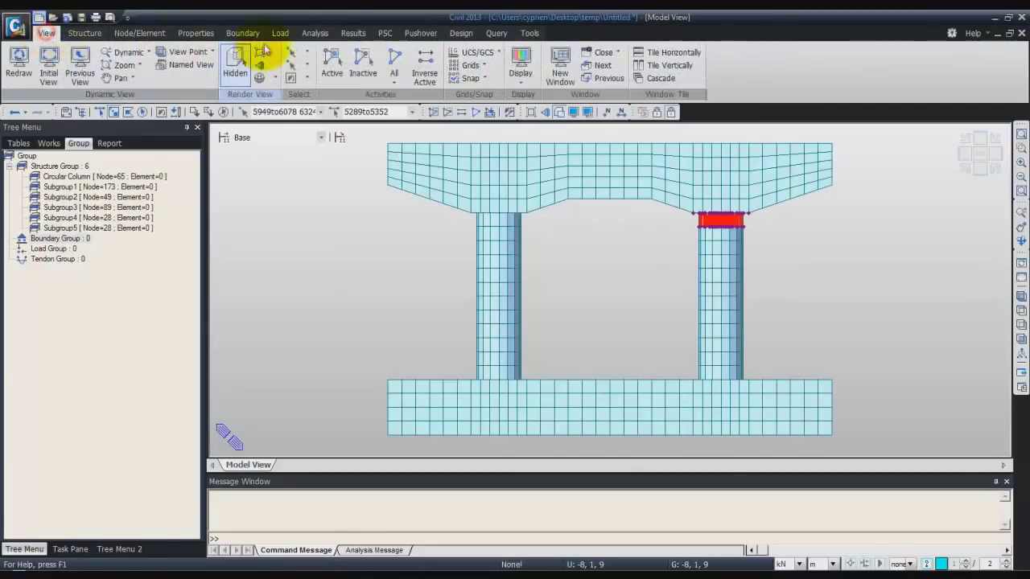
click(346, 54)
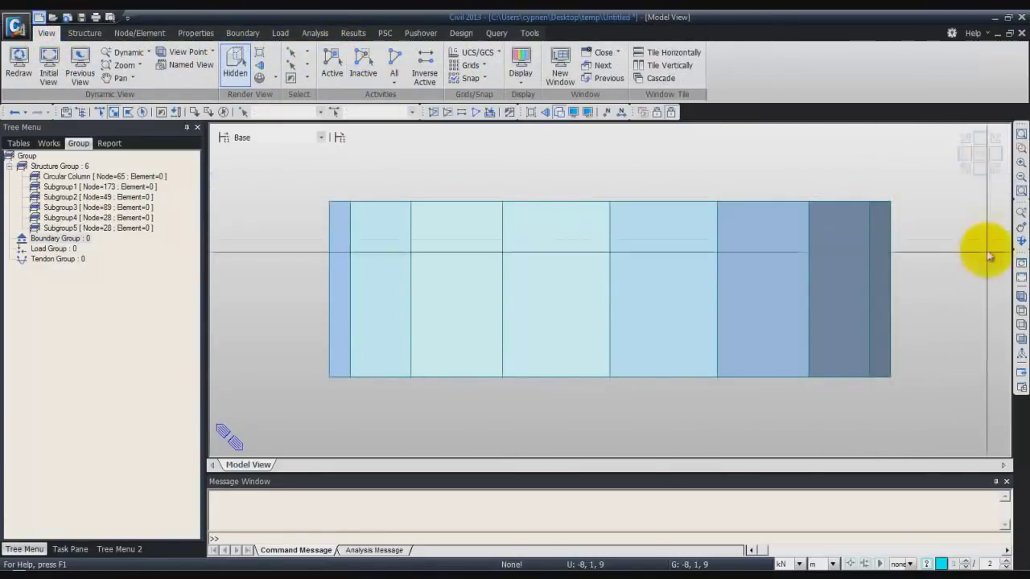
click(1018, 298)
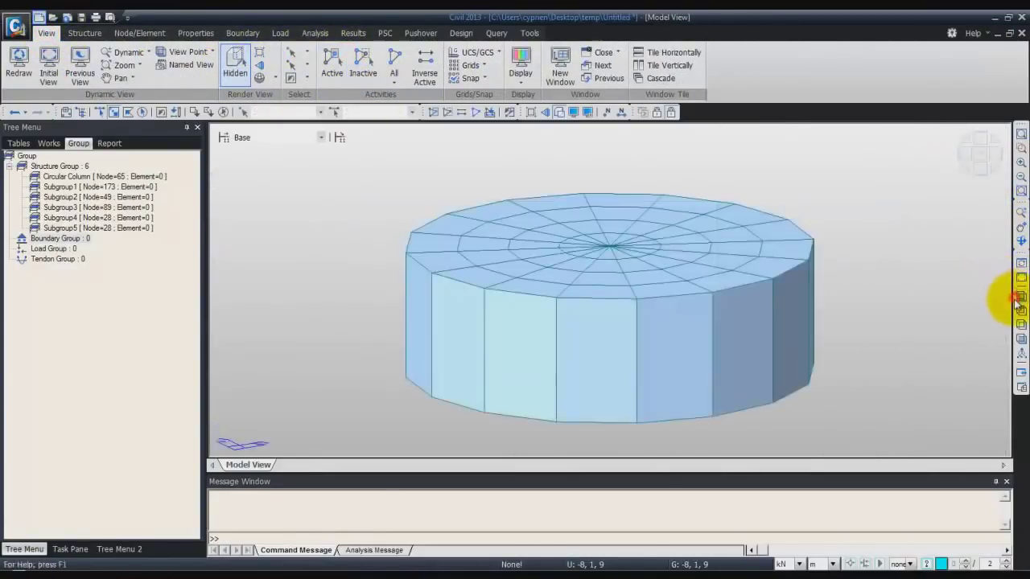
click(966, 172)
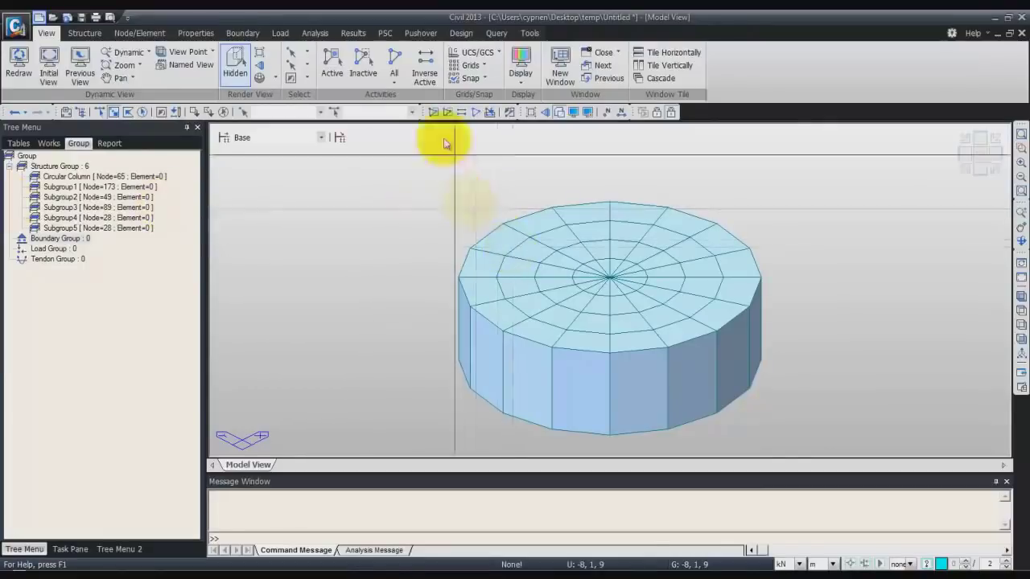
- Set up a local direction force sum in Plate Edge Polygon Select mode for load combination LCB1
click(348, 34)
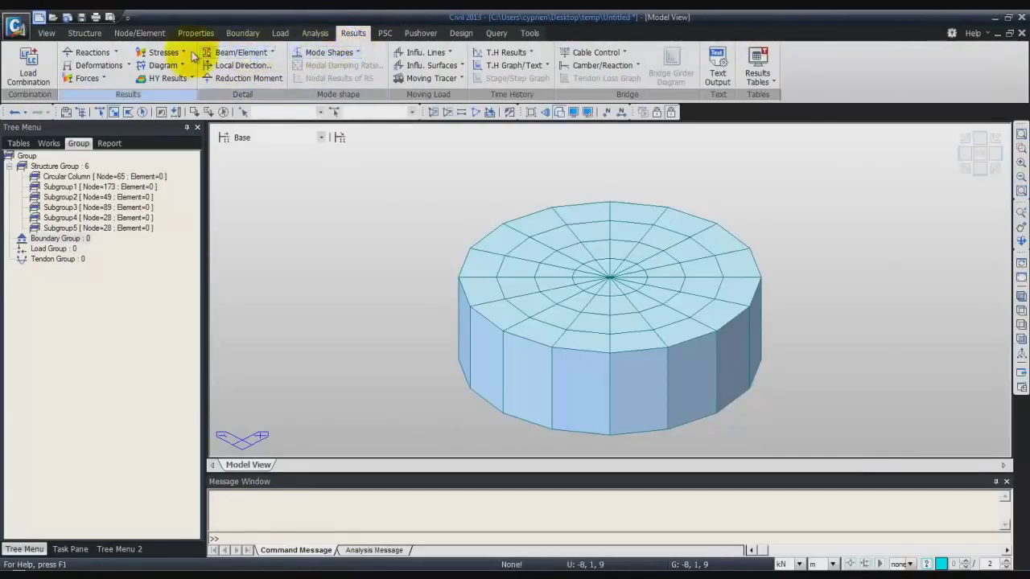
click(256, 67)
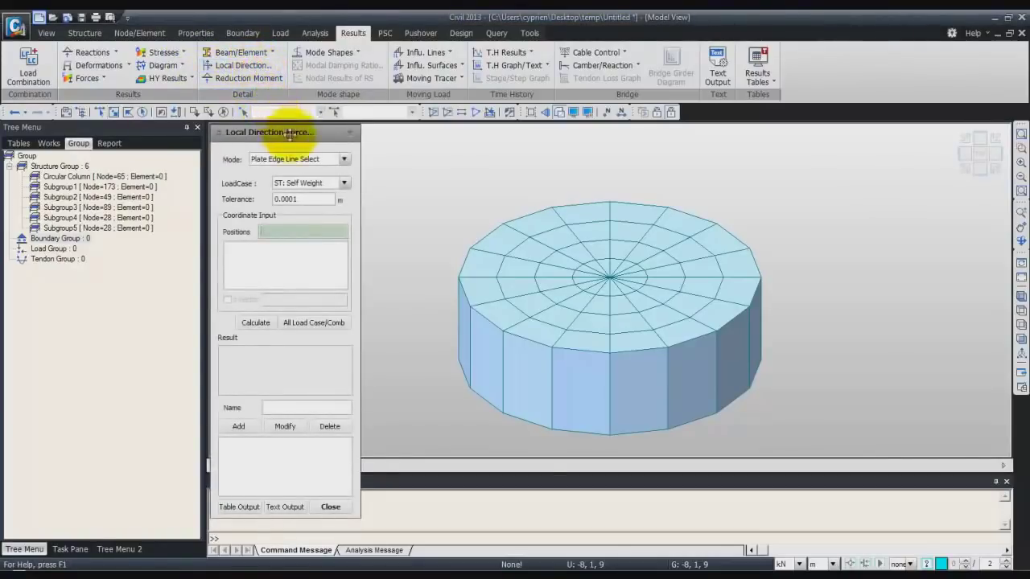
click(345, 159)
click(289, 171)
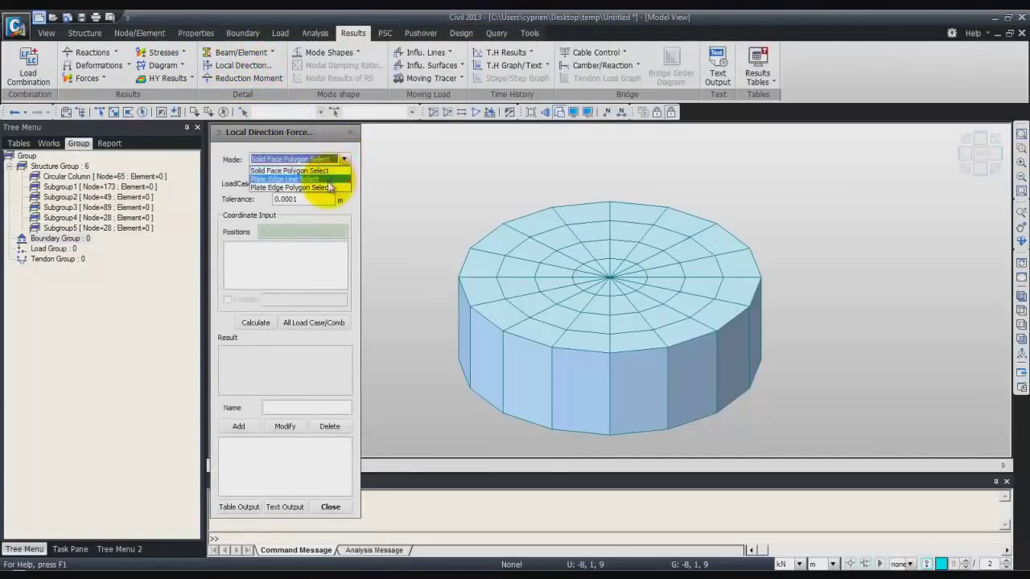
click(344, 160)
click(327, 187)
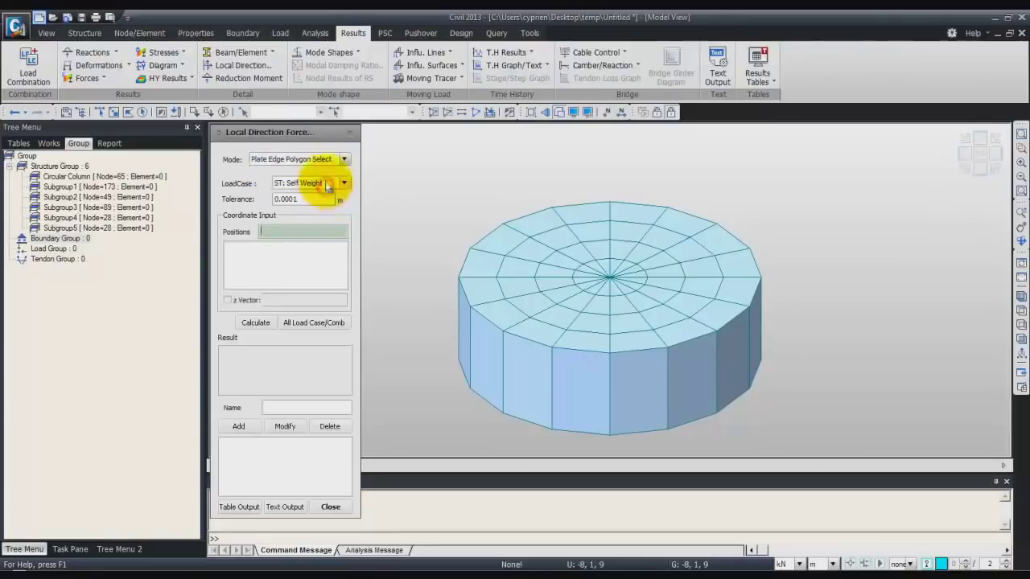
click(343, 183)
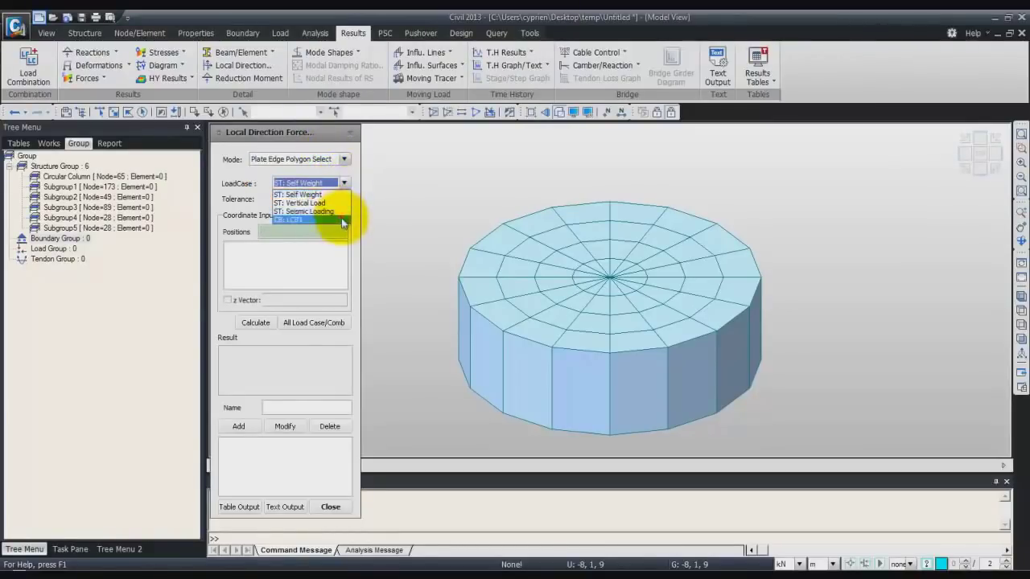
click(341, 219)
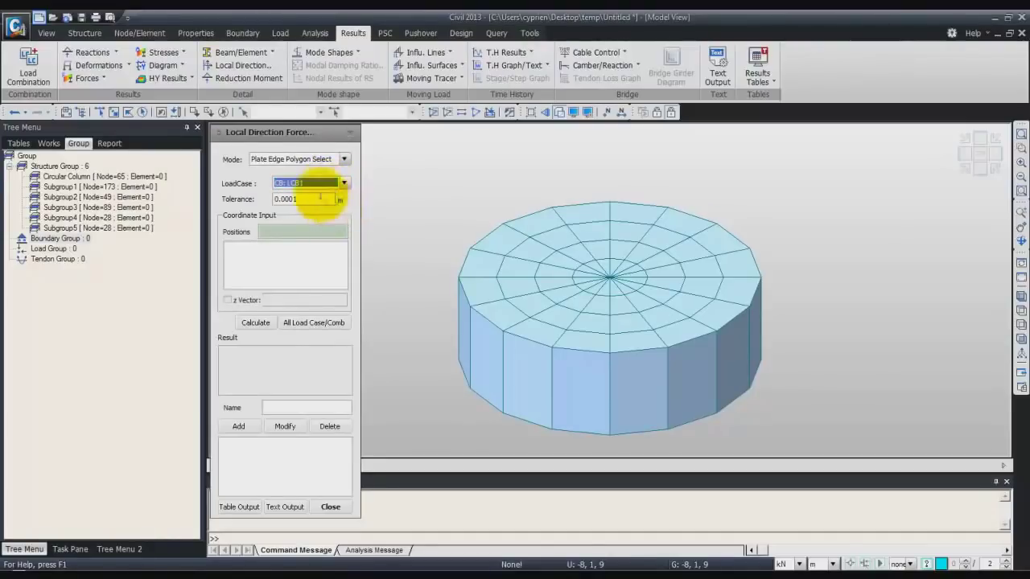
- Trace the closed outer edge of the column's top face node by node and try to calculate its force sum in Plate Edge Polygon Select mode
click(292, 231)
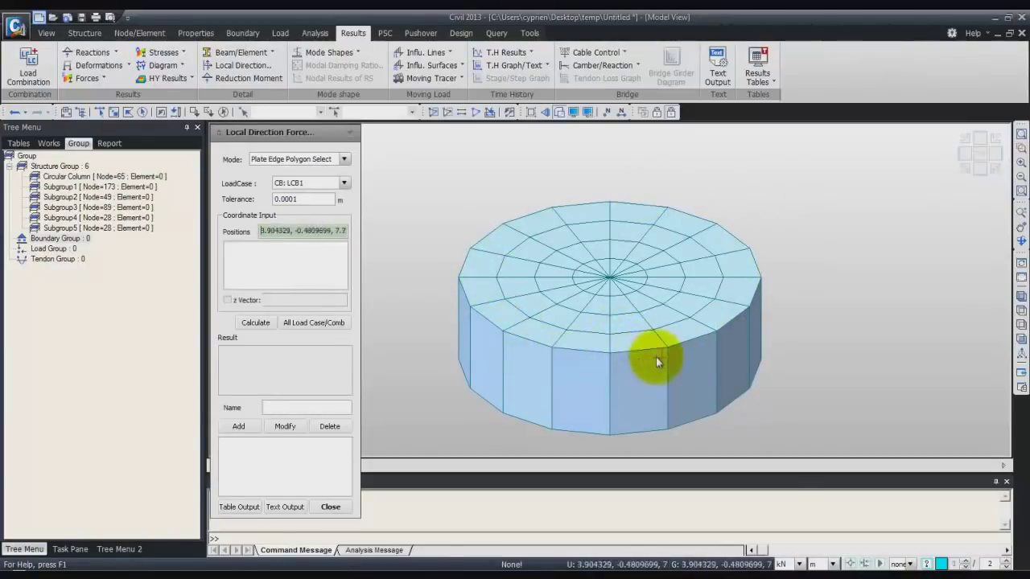
click(610, 352)
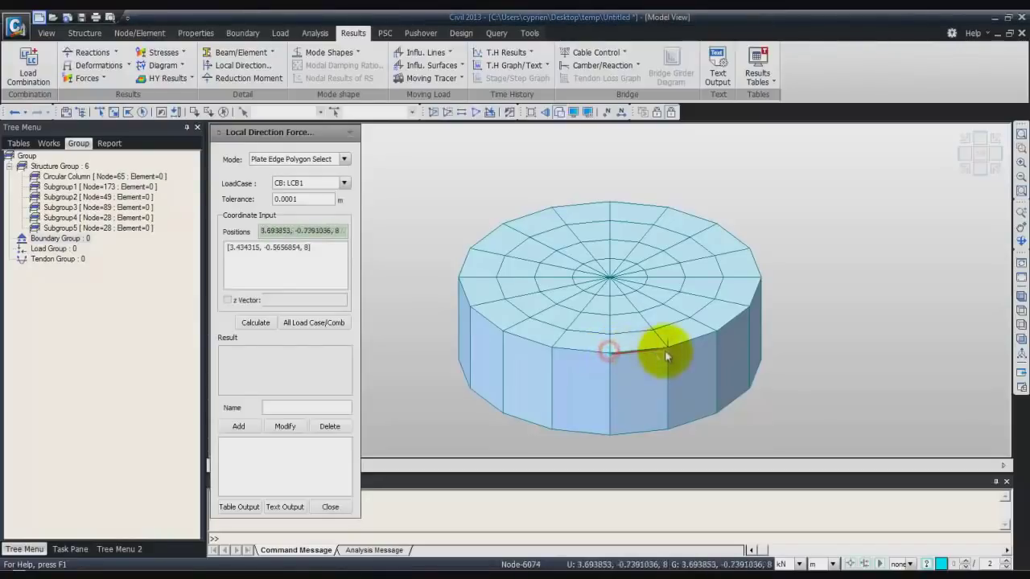
click(747, 305)
click(758, 278)
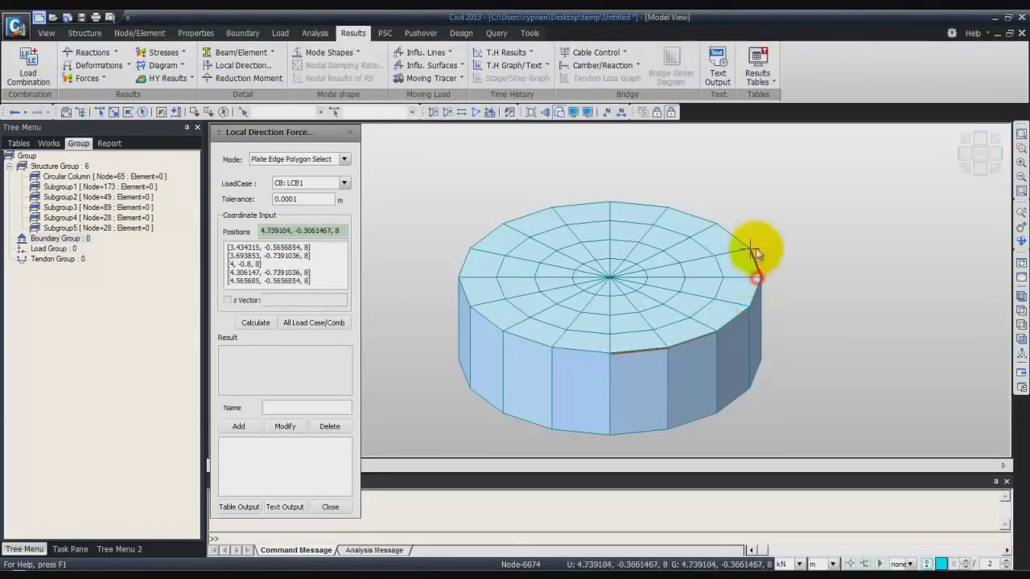
click(718, 223)
click(667, 209)
click(616, 205)
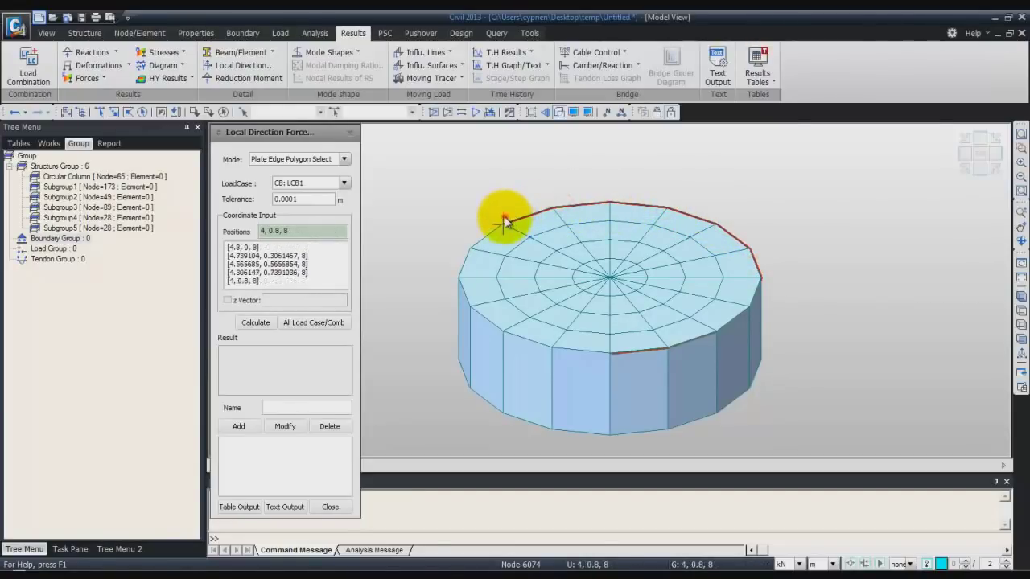
click(472, 248)
click(462, 275)
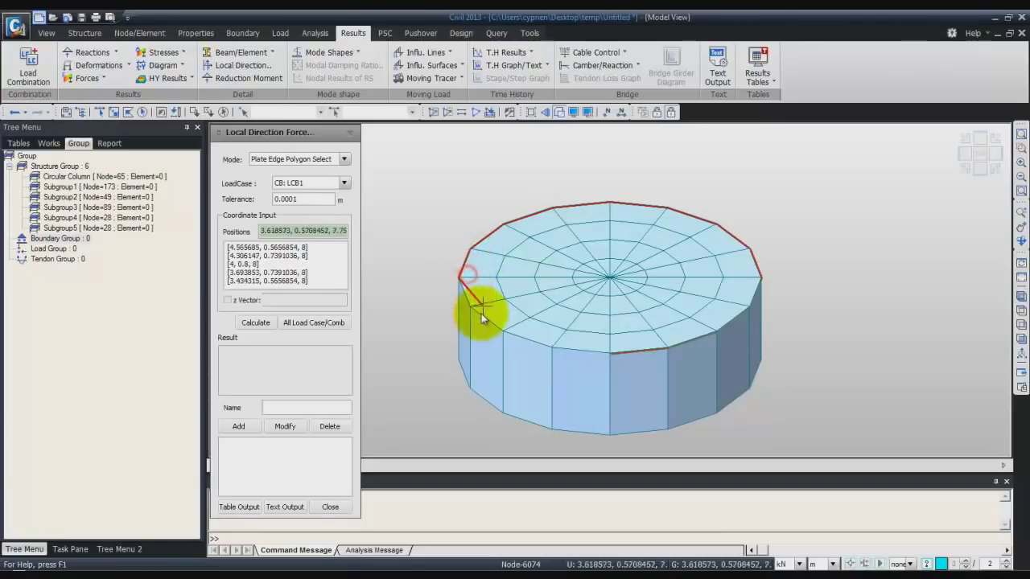
click(468, 312)
click(495, 337)
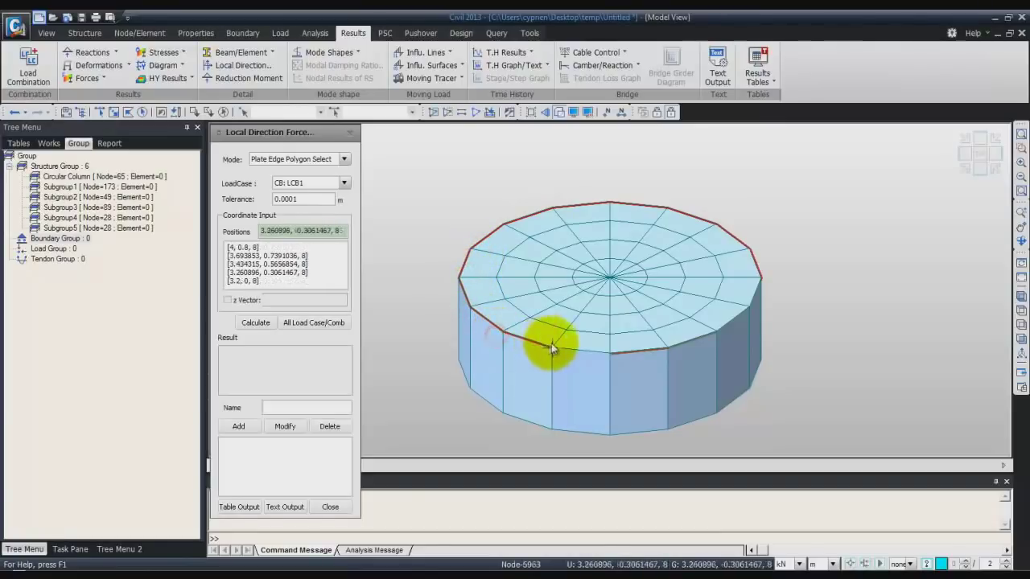
click(613, 350)
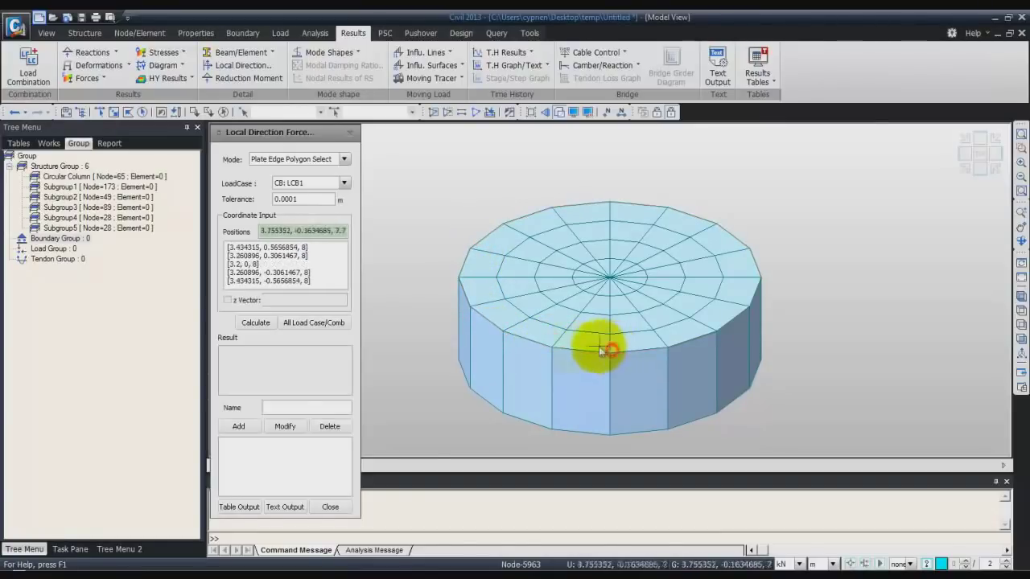
click(259, 324)
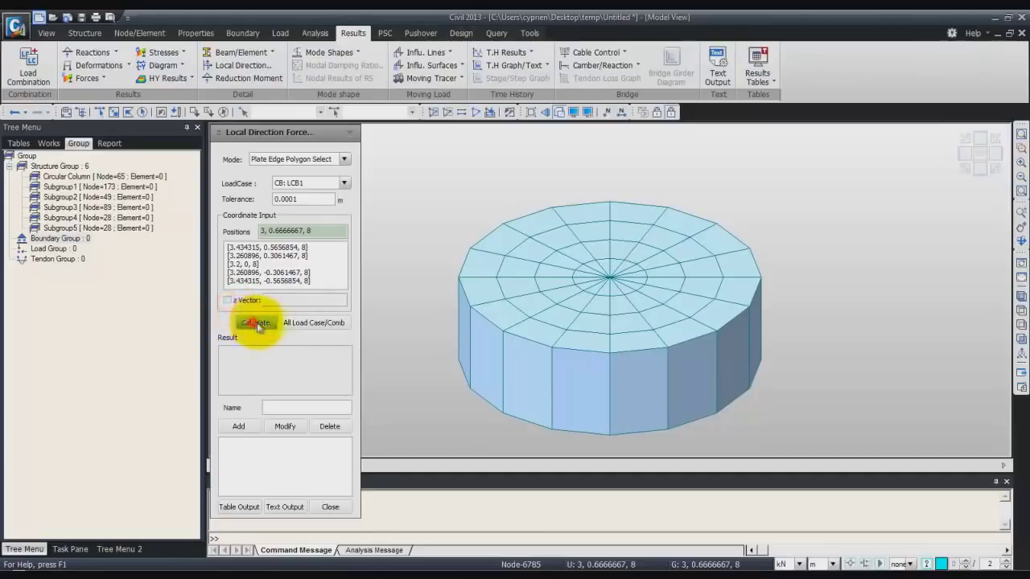
middle_drag(609, 345, 640, 320)
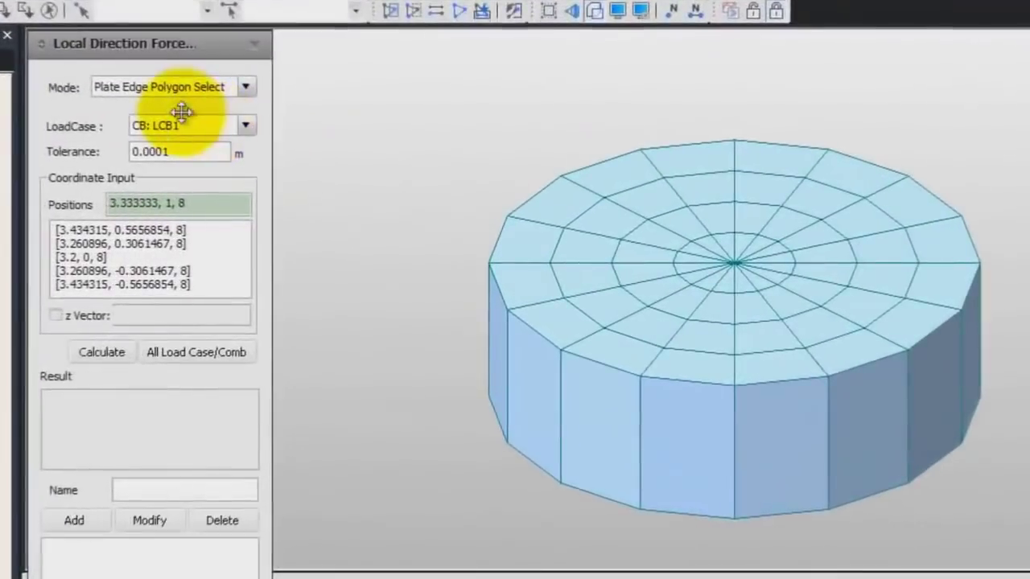
- Switch the force sum to Solid Face Polygon Select mode and clear all previously picked coordinates
click(245, 87)
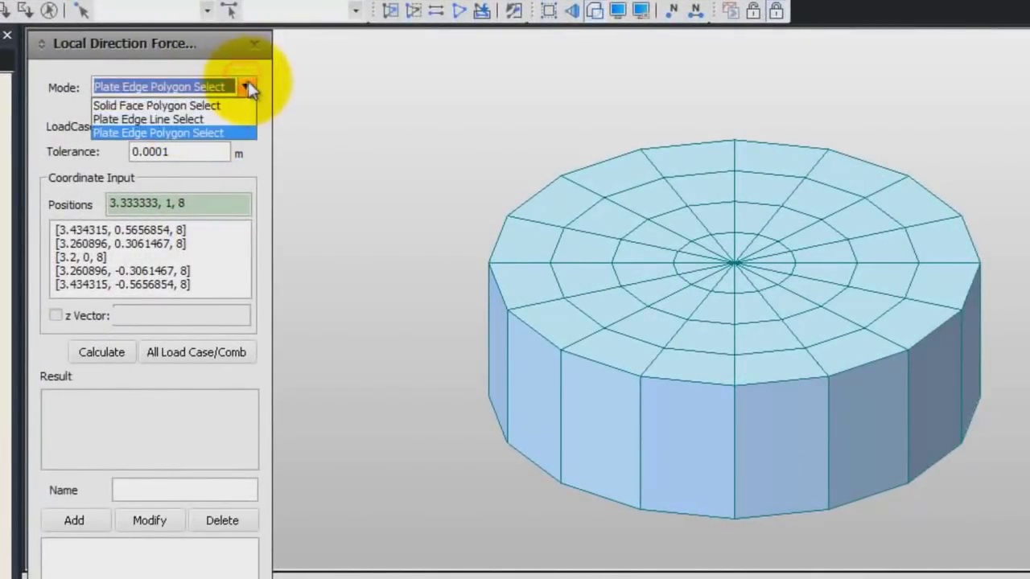
click(202, 105)
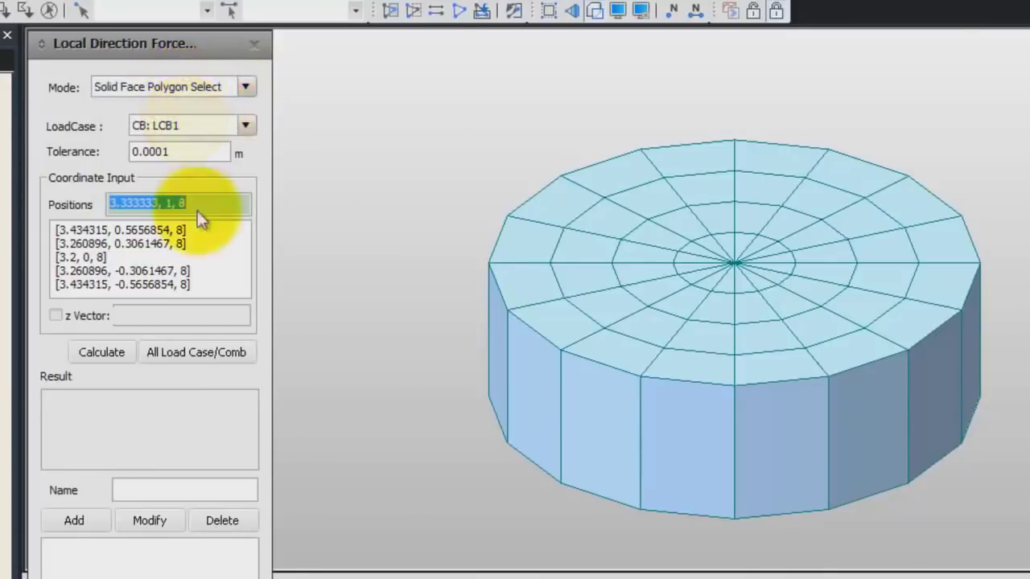
click(215, 279)
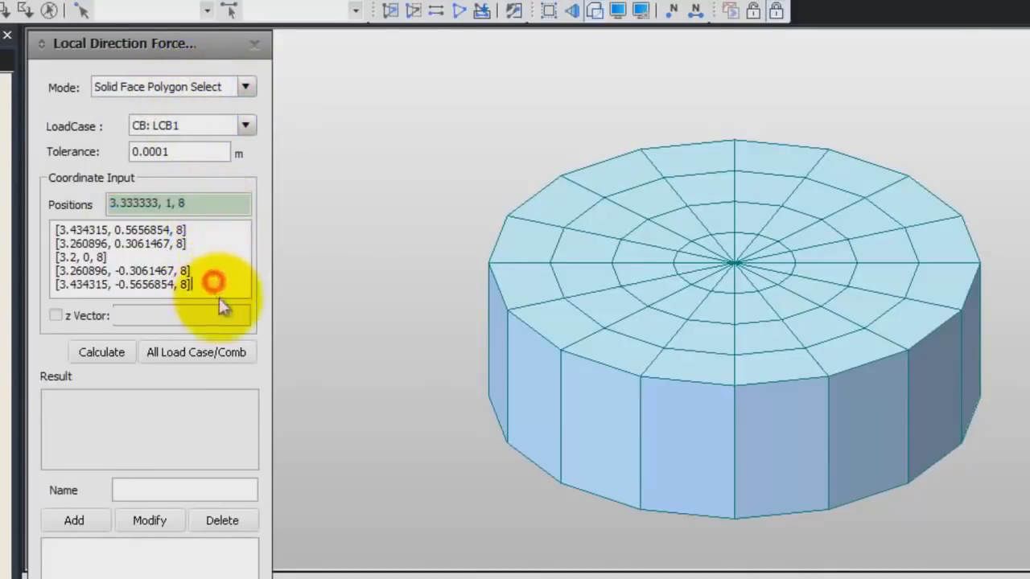
key(ctrl+a)
key(Delete)
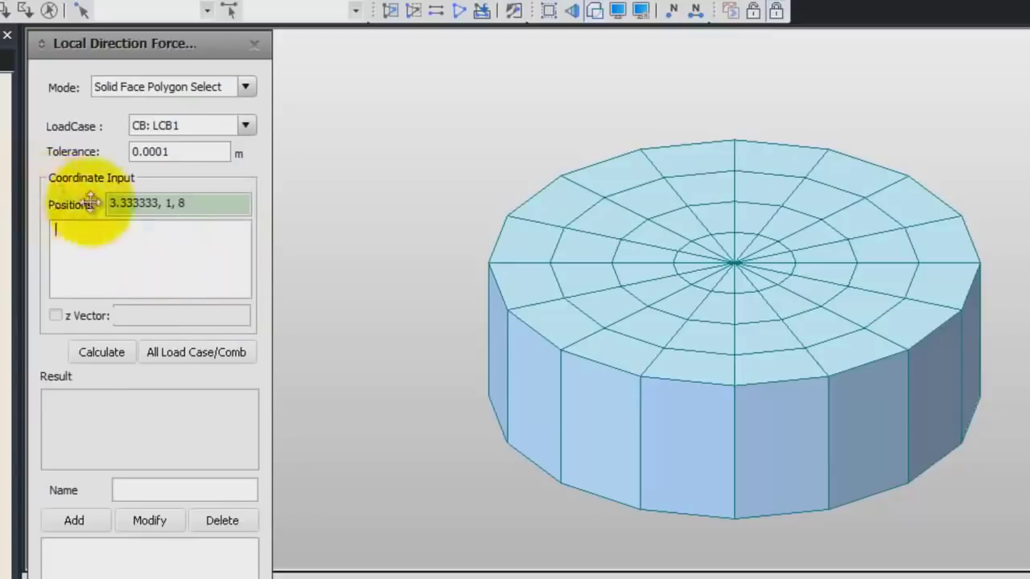
triple_click(207, 200)
key(Delete)
- Define the solid face polygon by picking every perimeter node of the column's top face, starting and closing at node position 3.434315, -0.5656854, 8
click(215, 197)
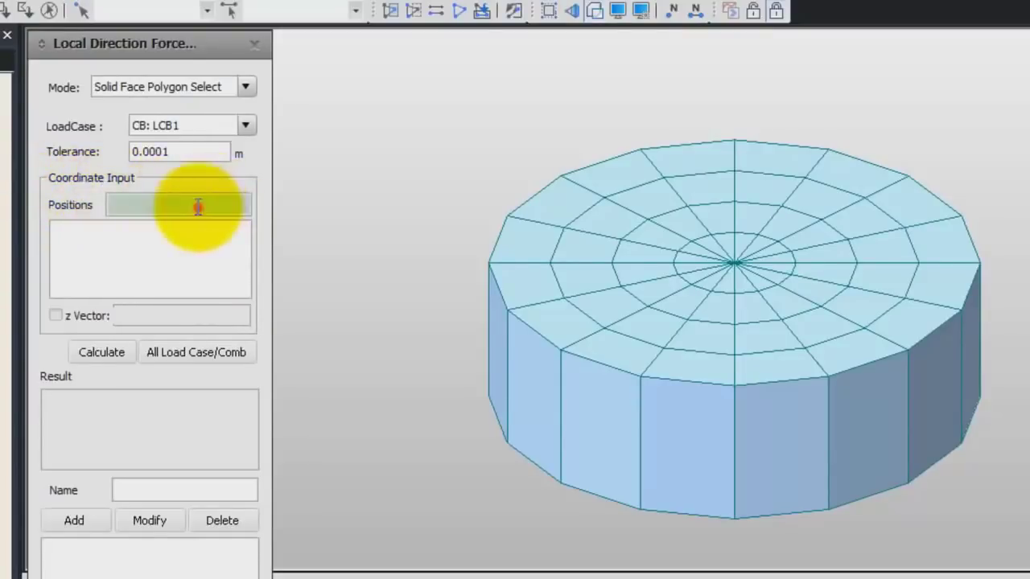
click(737, 386)
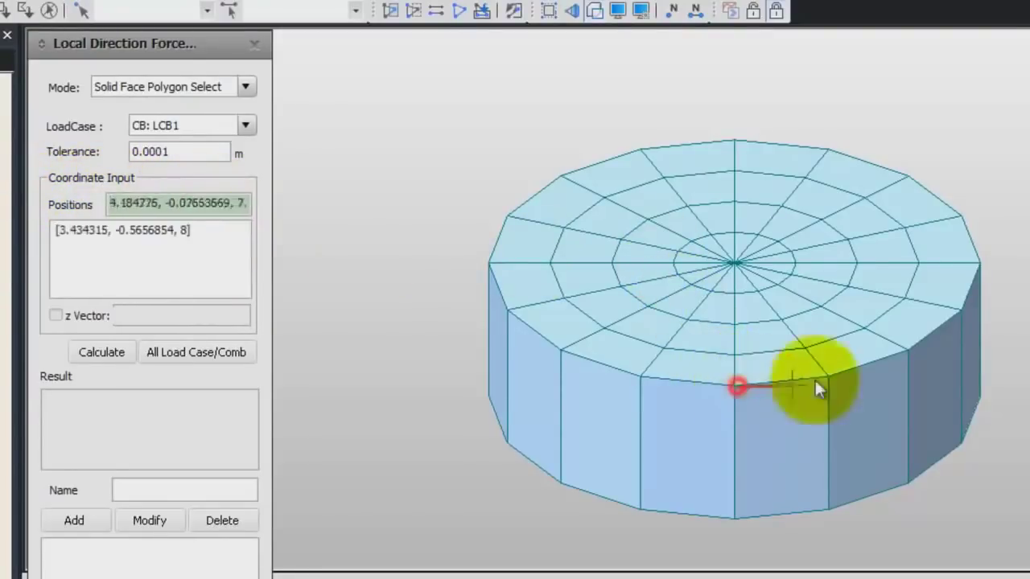
click(829, 377)
click(897, 349)
click(961, 308)
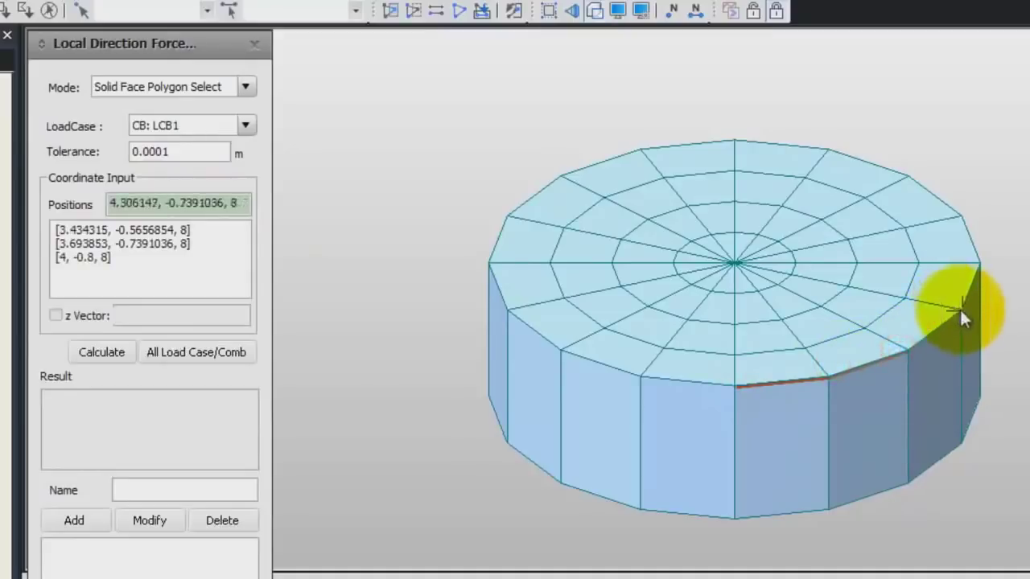
click(979, 264)
click(964, 218)
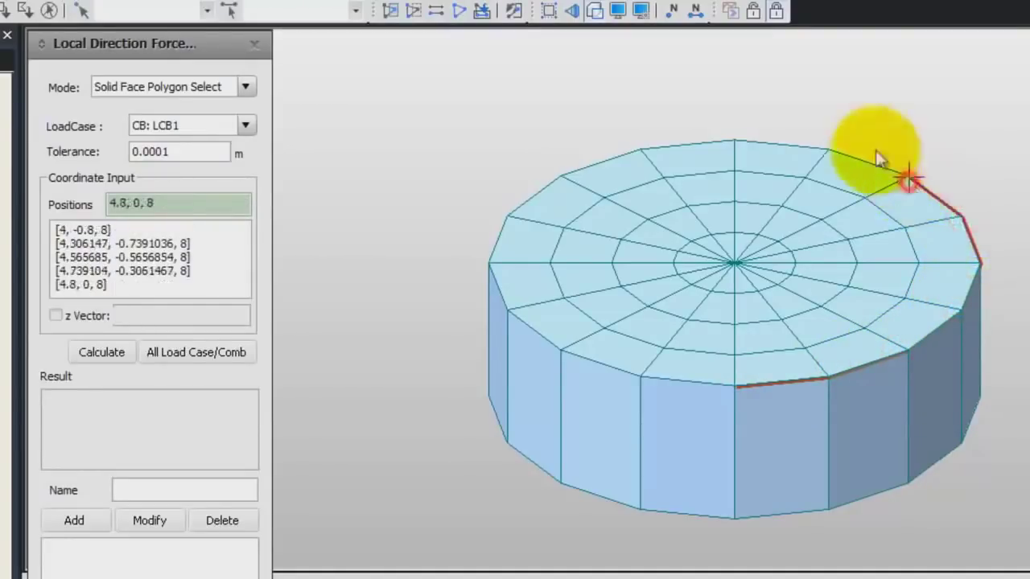
click(908, 176)
click(829, 149)
click(739, 142)
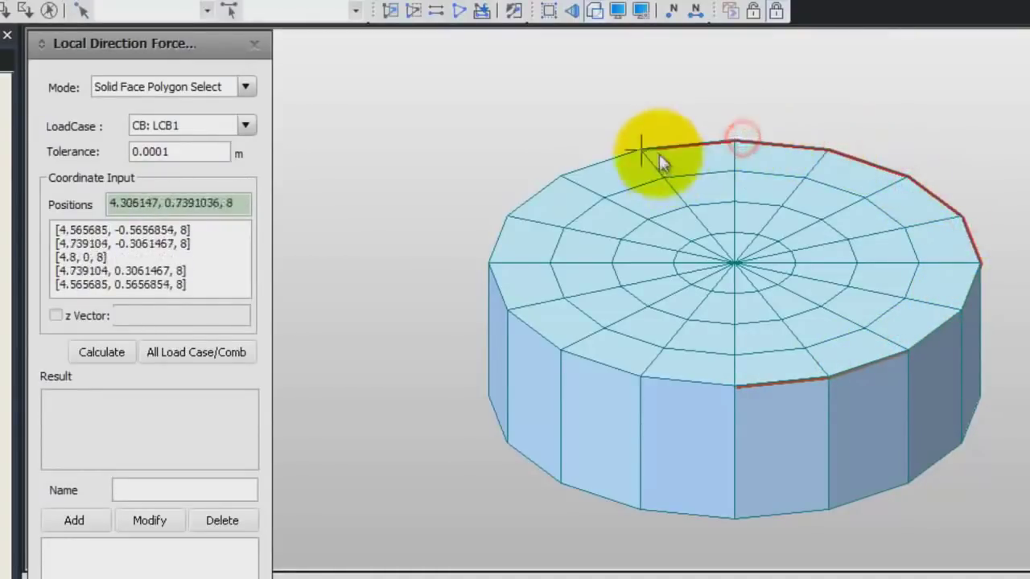
click(645, 151)
click(567, 179)
click(506, 217)
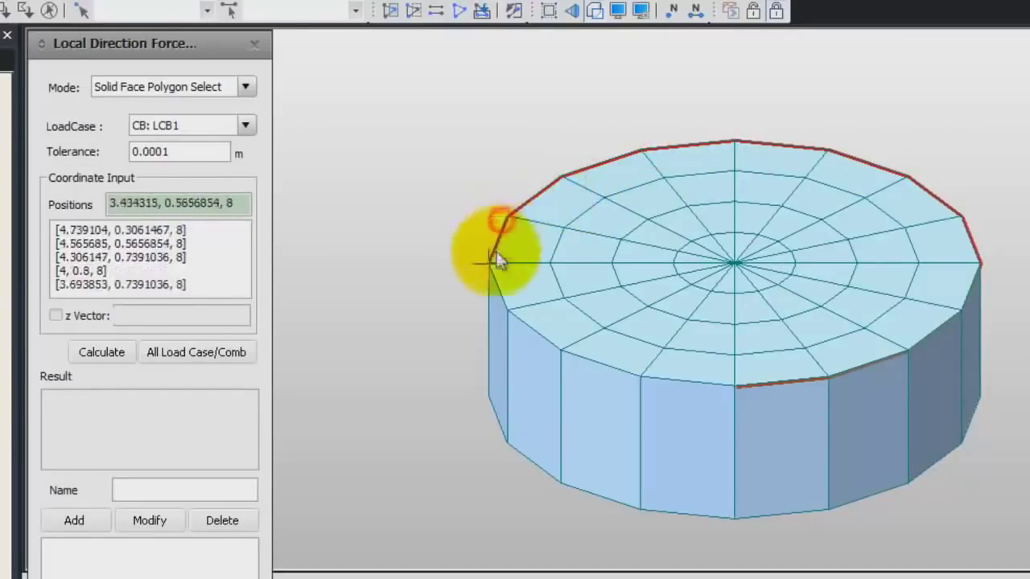
click(491, 263)
click(509, 296)
click(556, 347)
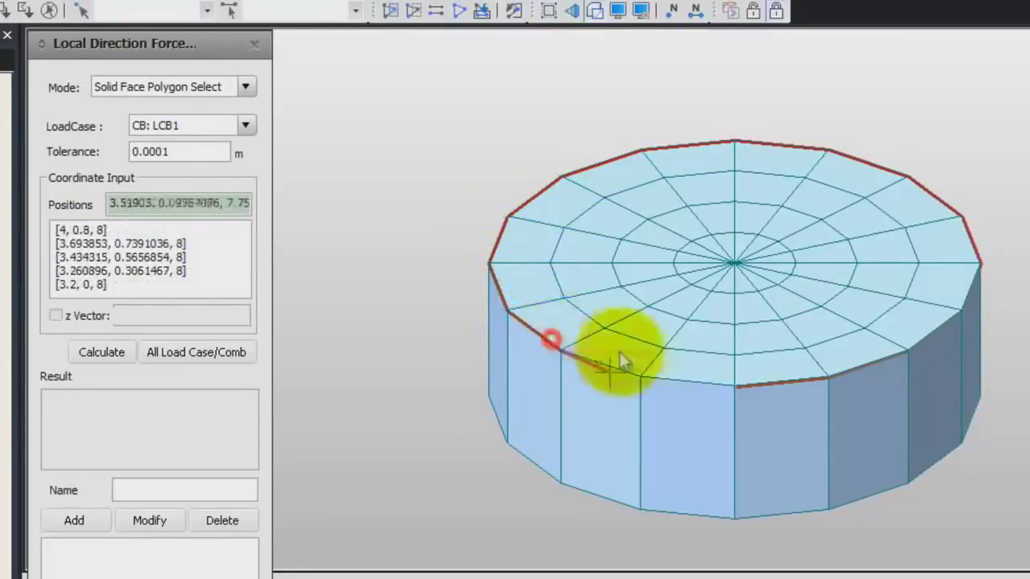
click(641, 376)
click(741, 384)
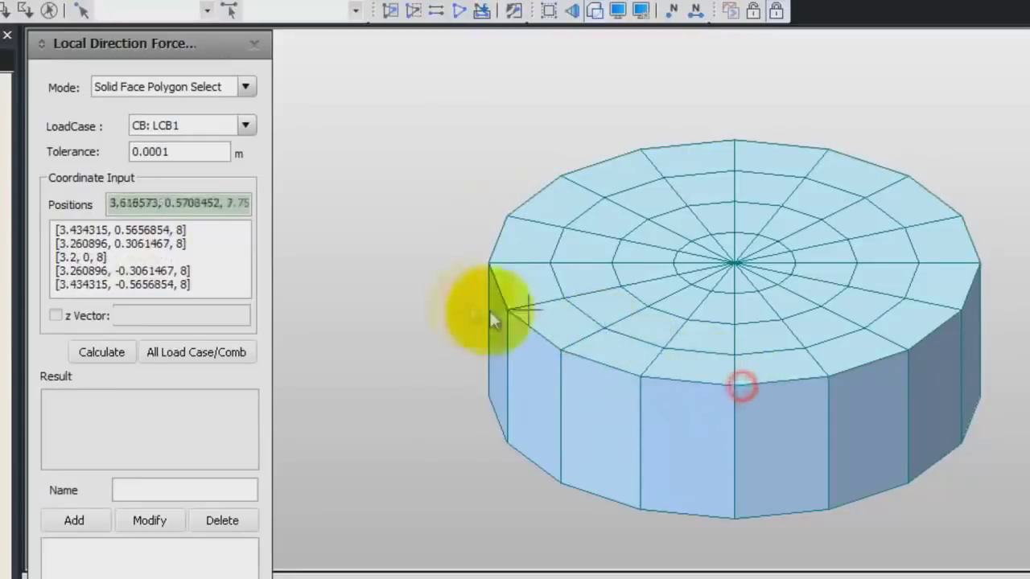
- Calculate the local direction force sum on the picked solid face for load combination LCB1
click(101, 352)
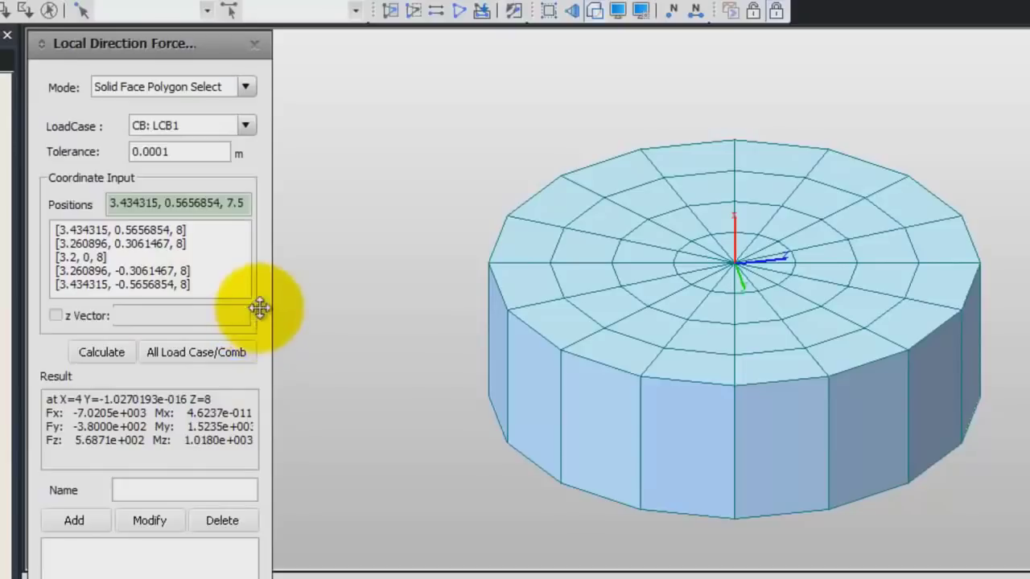
text(3, 1, 8)
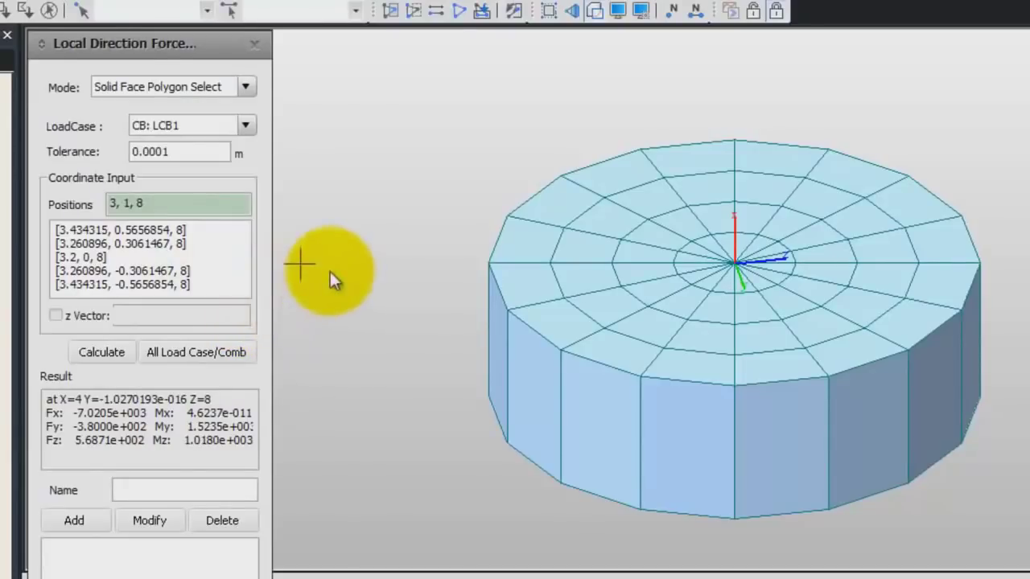
mouse_move(330, 272)
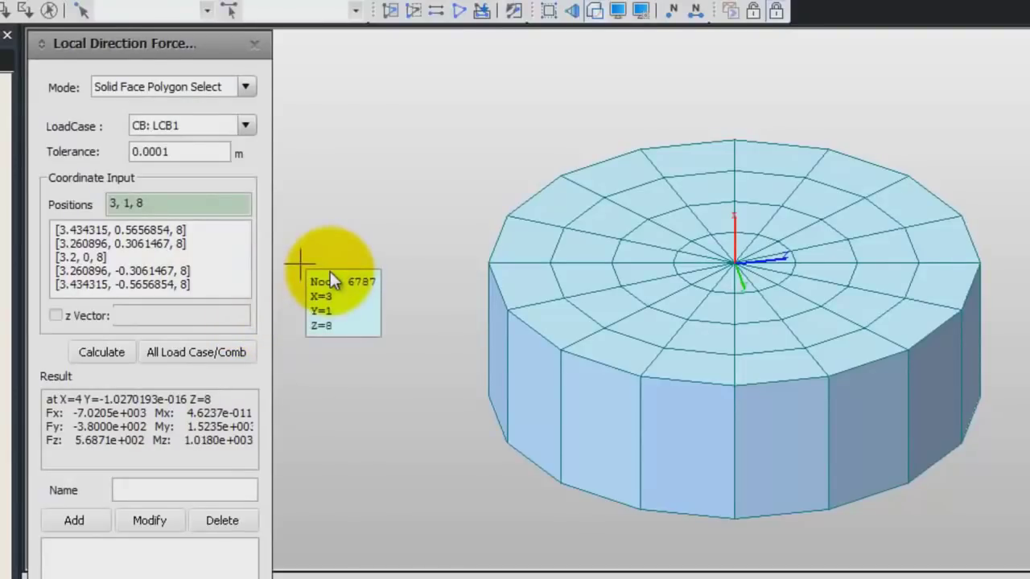